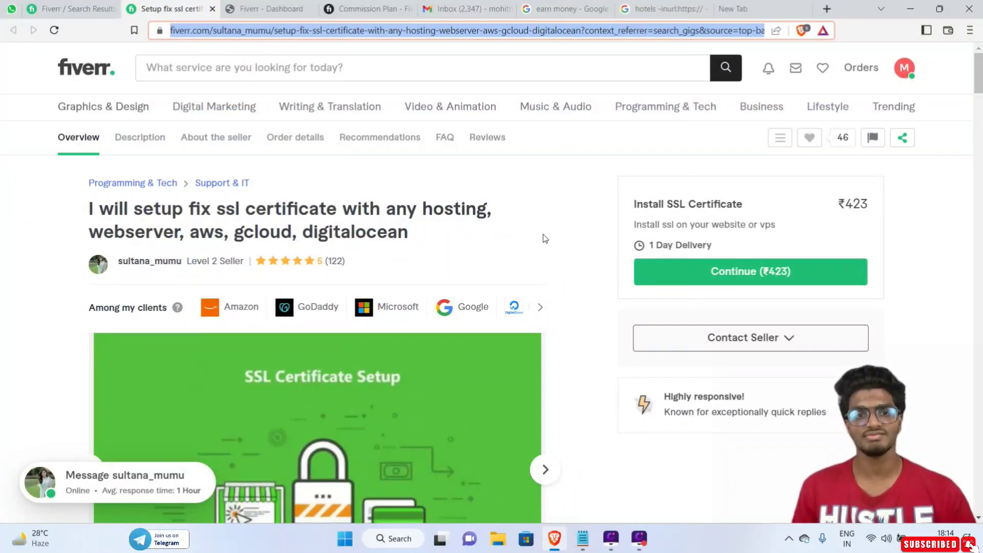
Copy the full web address of the SSL certificate setup gig.
click(368, 172)
click(289, 29)
right_click(288, 29)
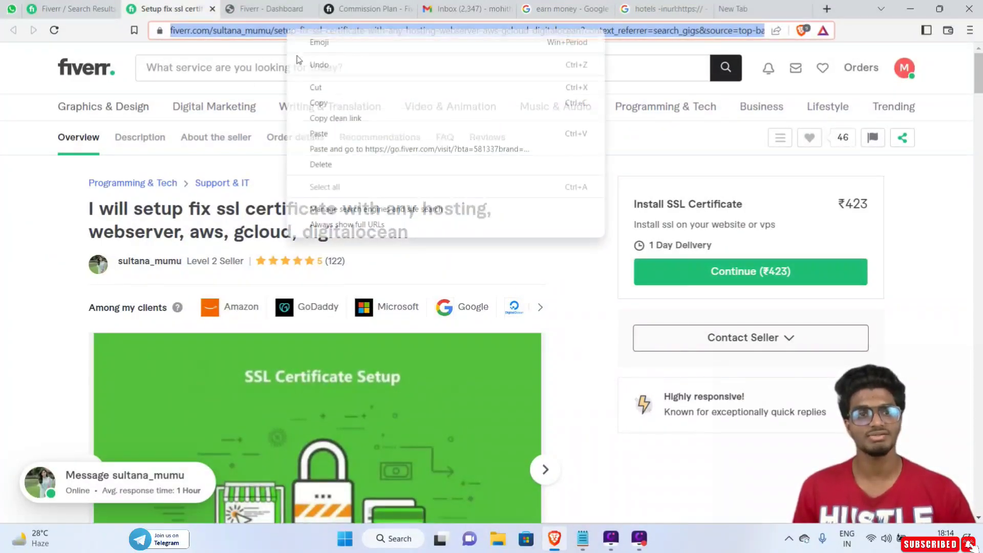
click(318, 103)
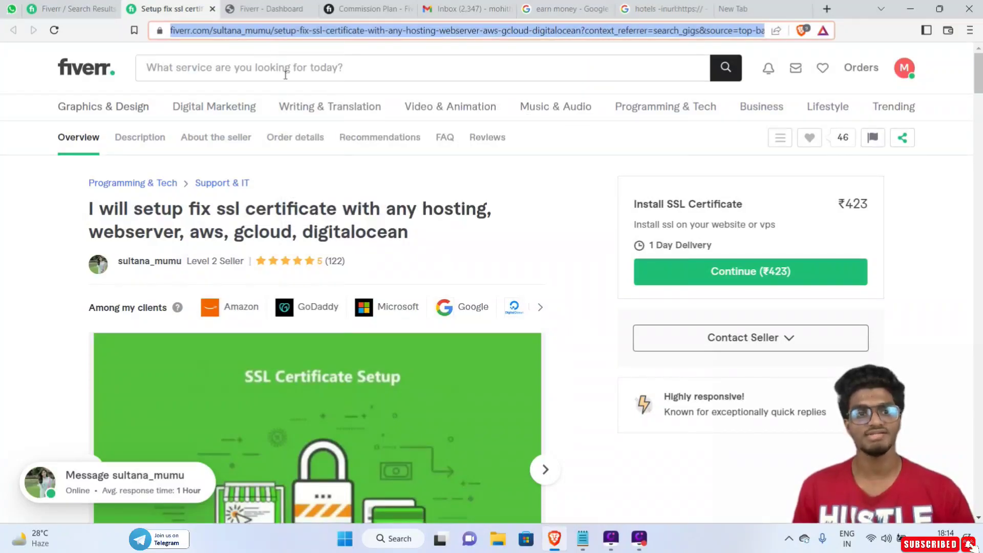
Open the Fiverr Affiliates site from the gig page's footer and go to its sign-up form.
scroll(387, 202, down, 6)
scroll(420, 256, down, 10)
scroll(420, 255, up, 18)
scroll(404, 257, up, 1)
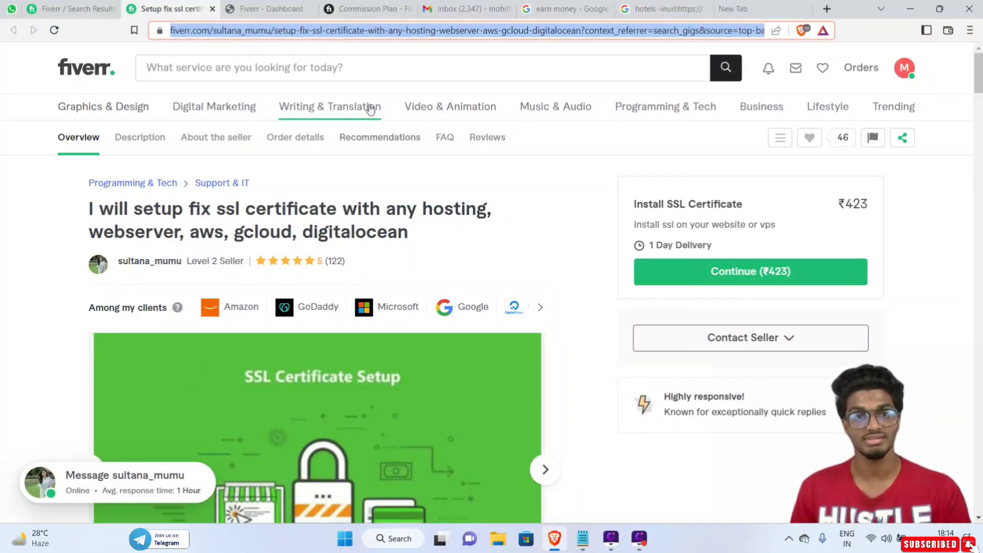
mouse_move(368, 107)
scroll(551, 395, down, 8)
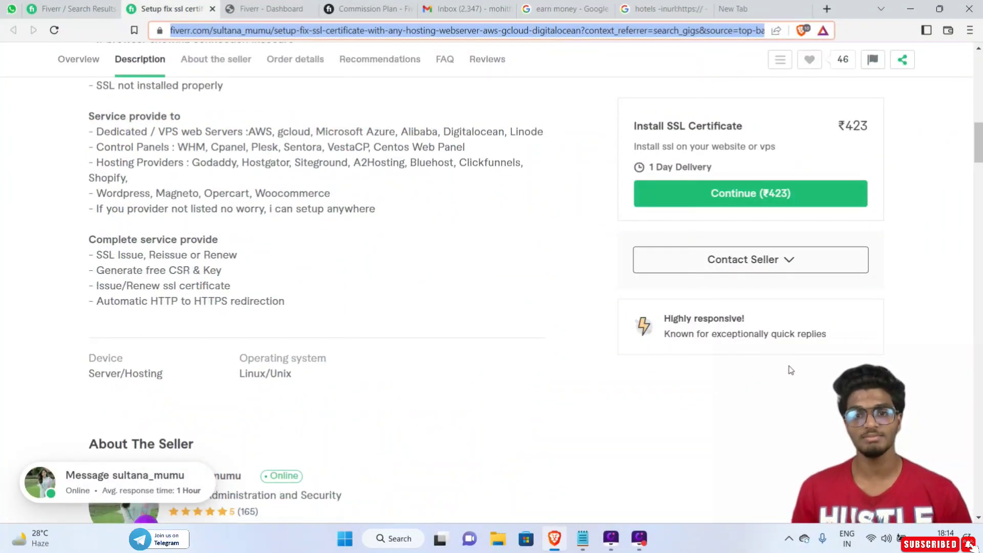
scroll(804, 208, up, 5)
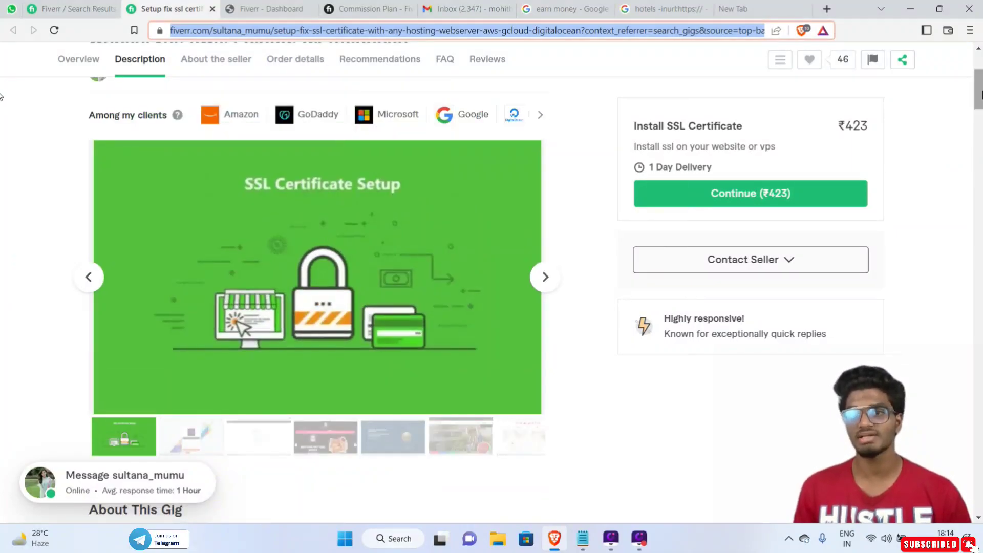
scroll(804, 208, down, 15)
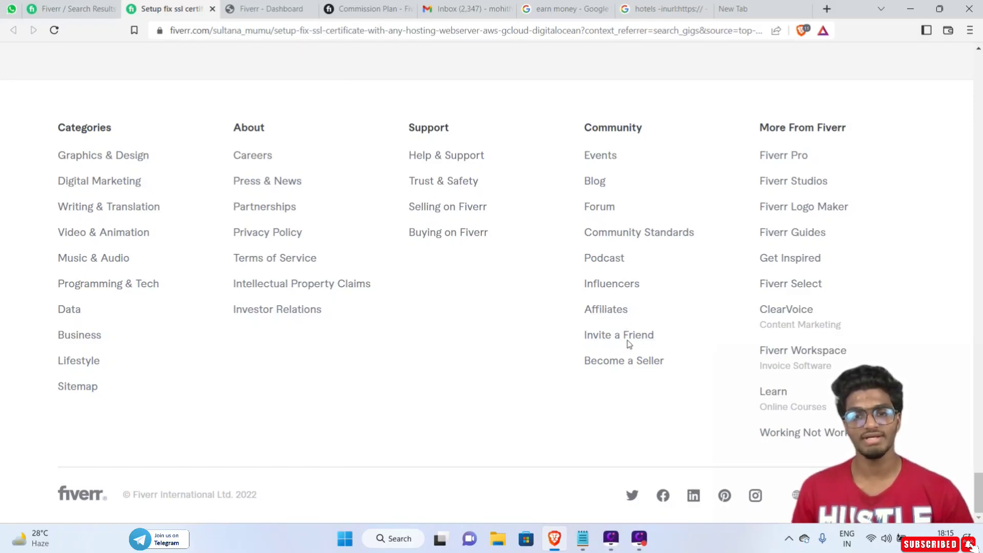
click(606, 313)
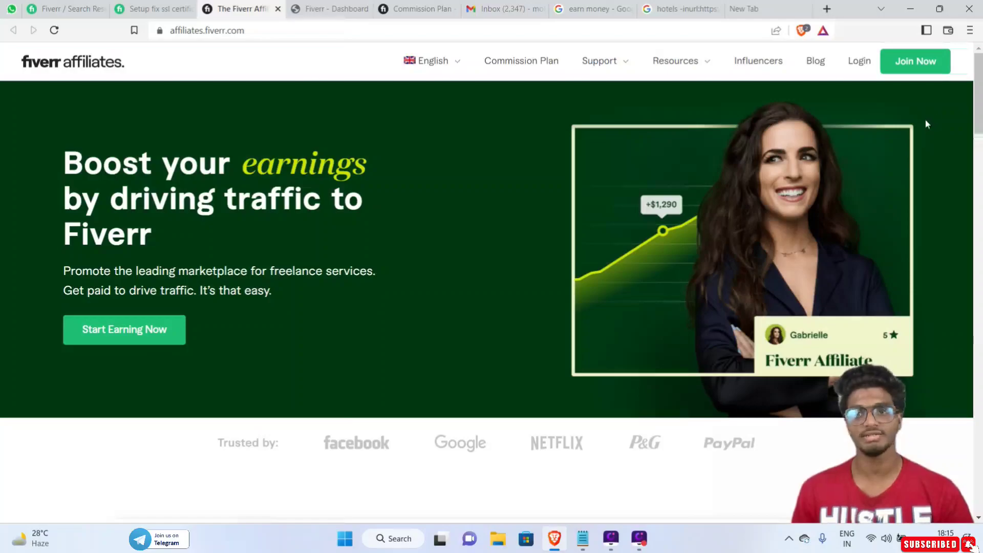
mouse_move(701, 95)
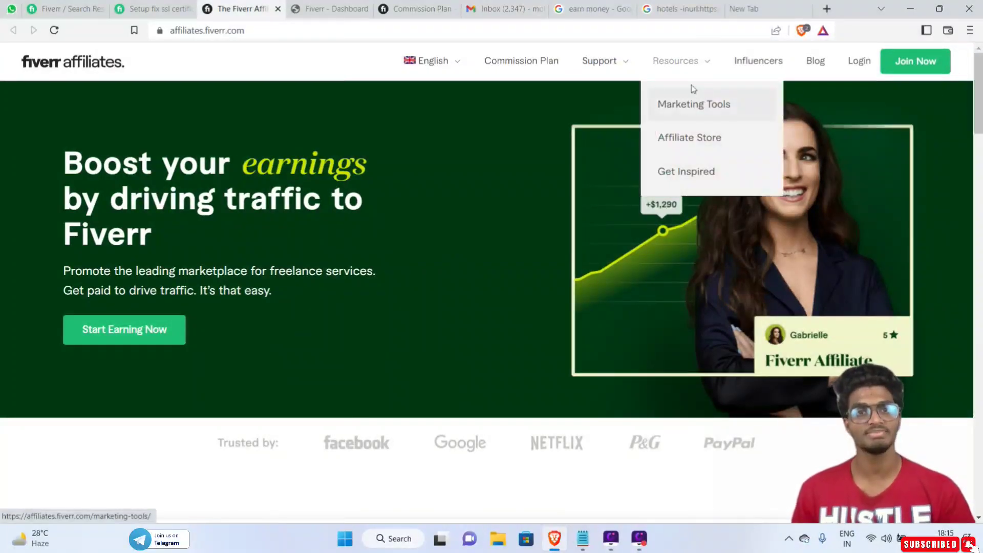
click(915, 60)
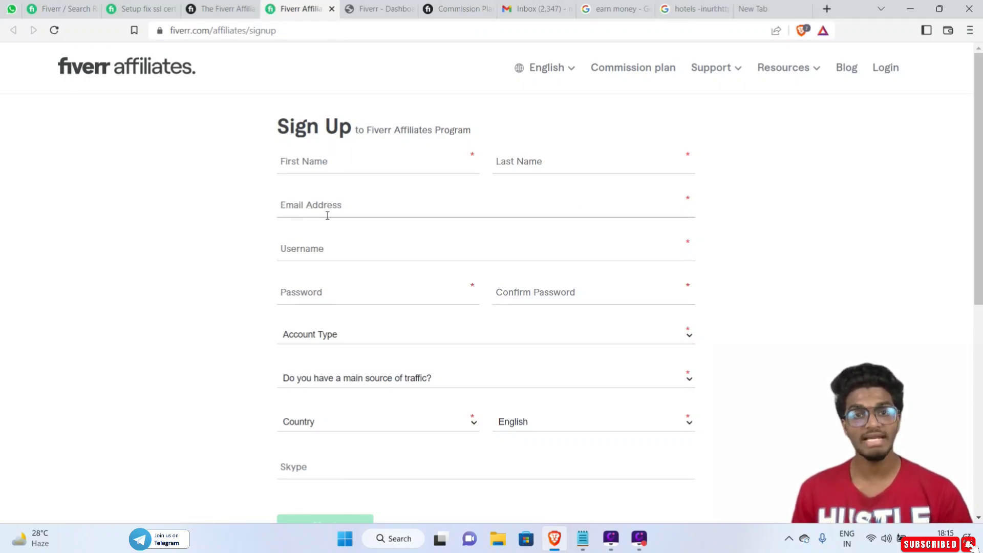
Set the account type to Private and answer No to having a main source of traffic in the sign-up form.
scroll(407, 210, down, 1)
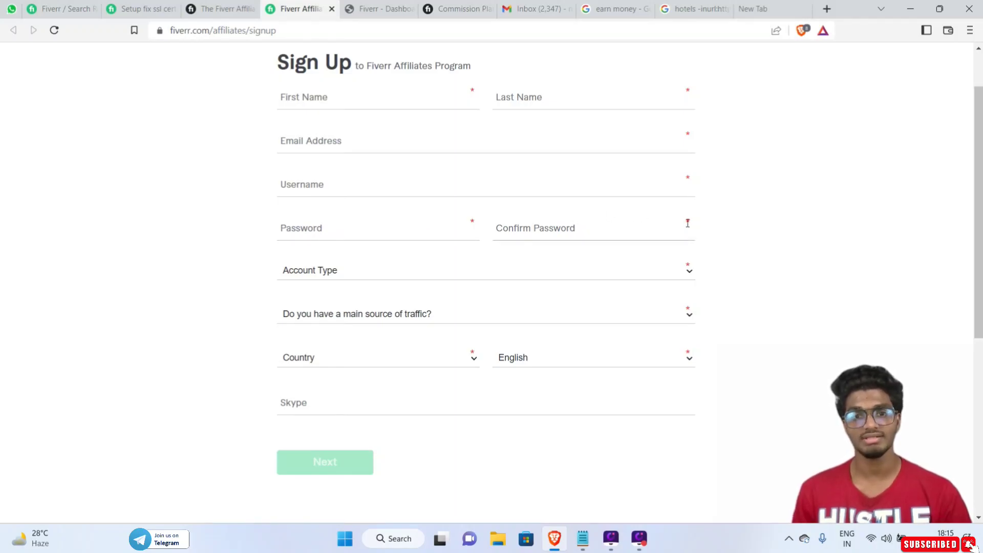
click(333, 273)
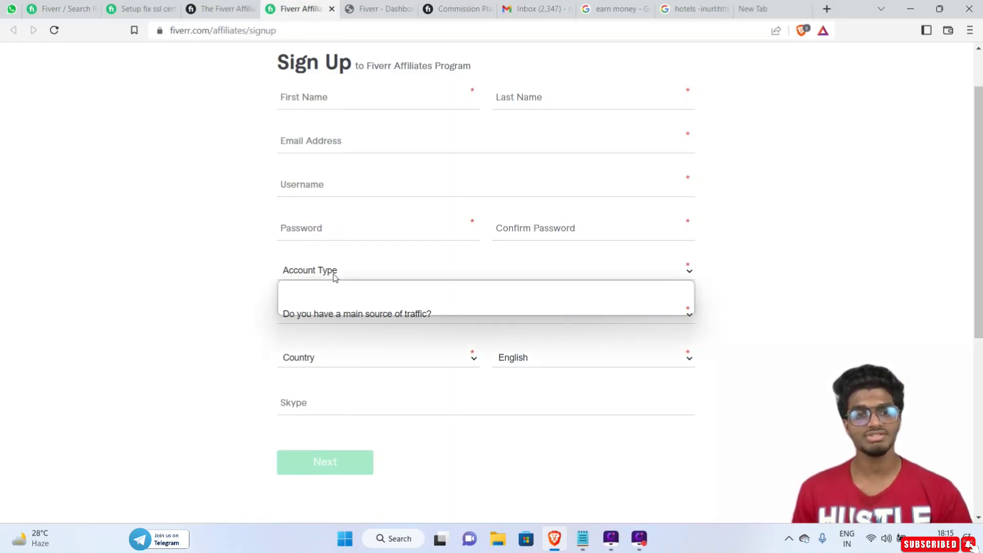
click(319, 297)
click(324, 279)
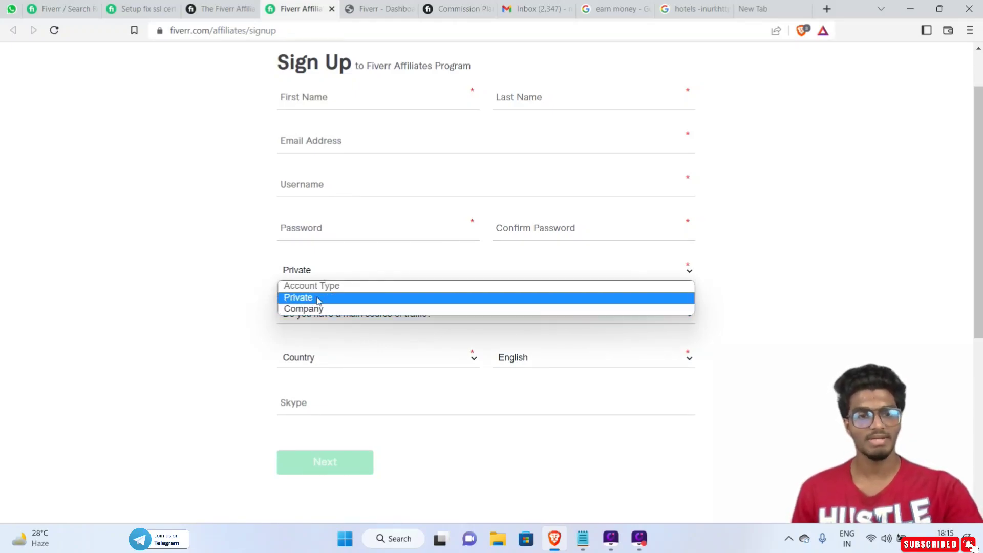
click(317, 298)
click(314, 320)
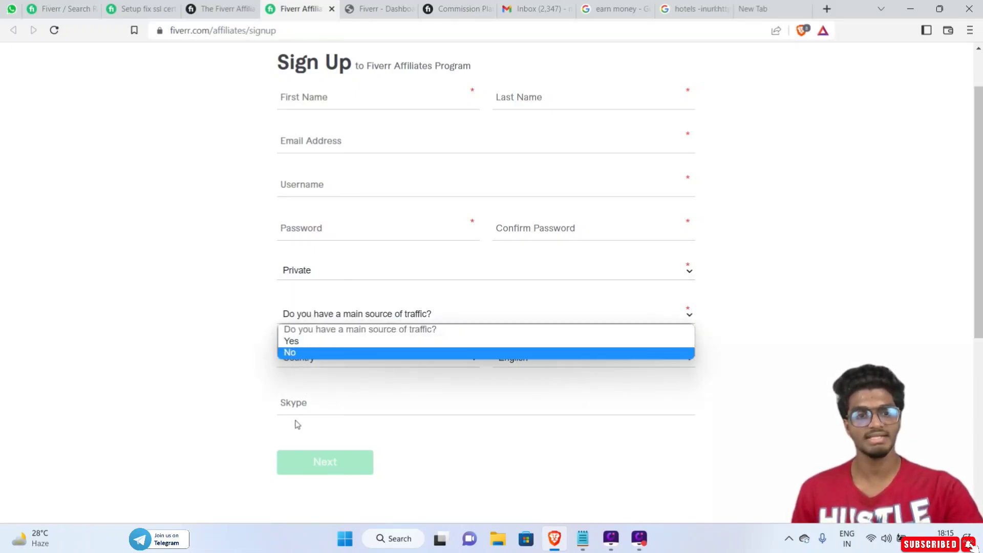
click(307, 353)
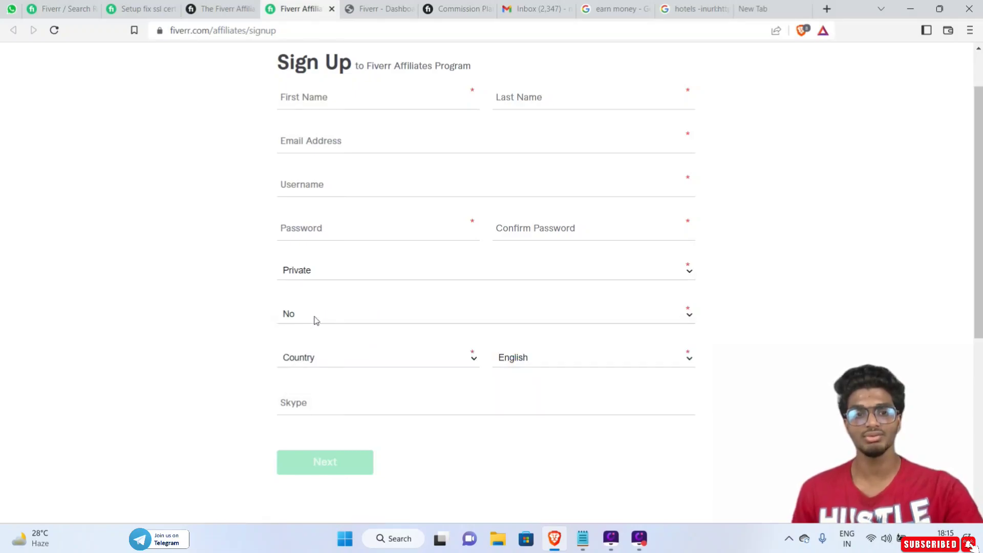
click(311, 321)
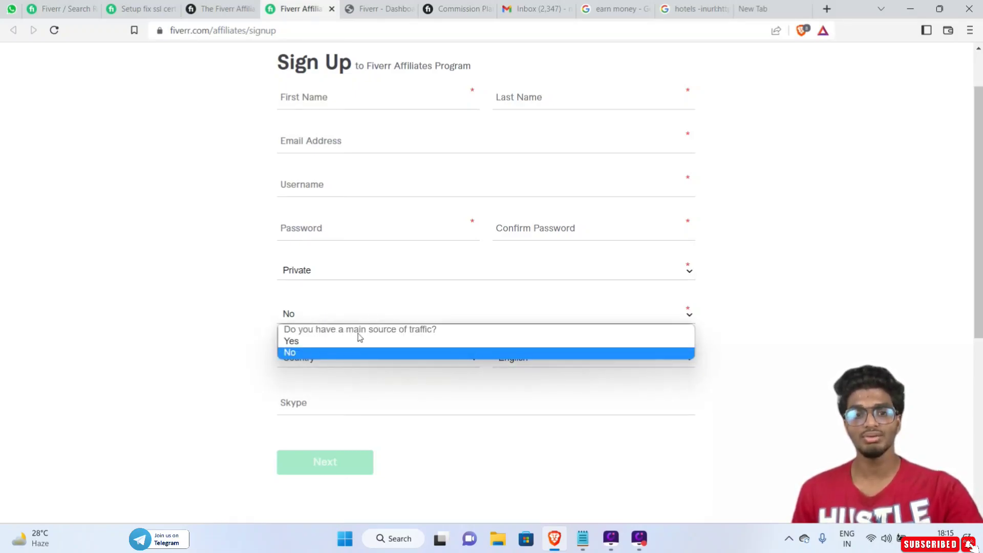
click(404, 361)
click(289, 365)
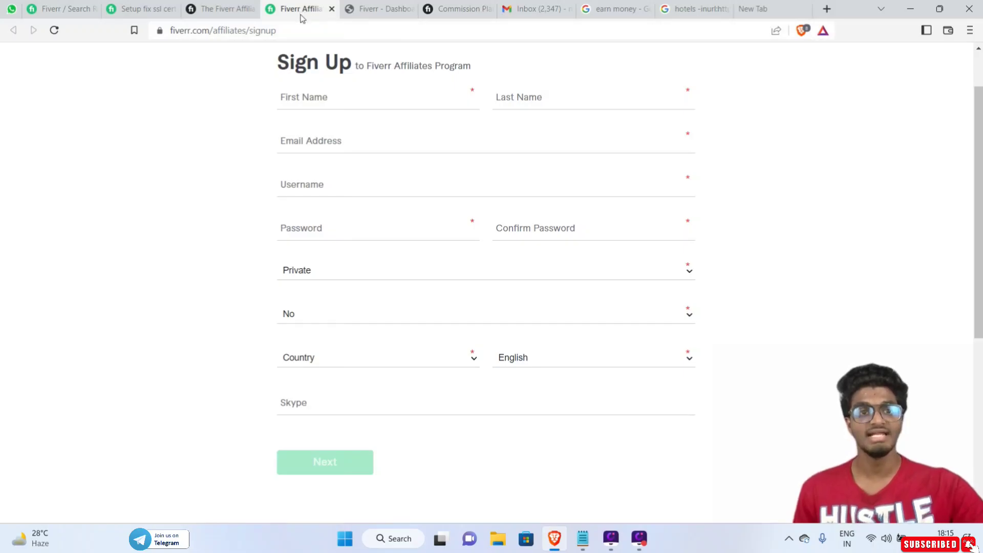
Close the affiliate sign-up form and the Fiverr Affiliates home page.
click(233, 9)
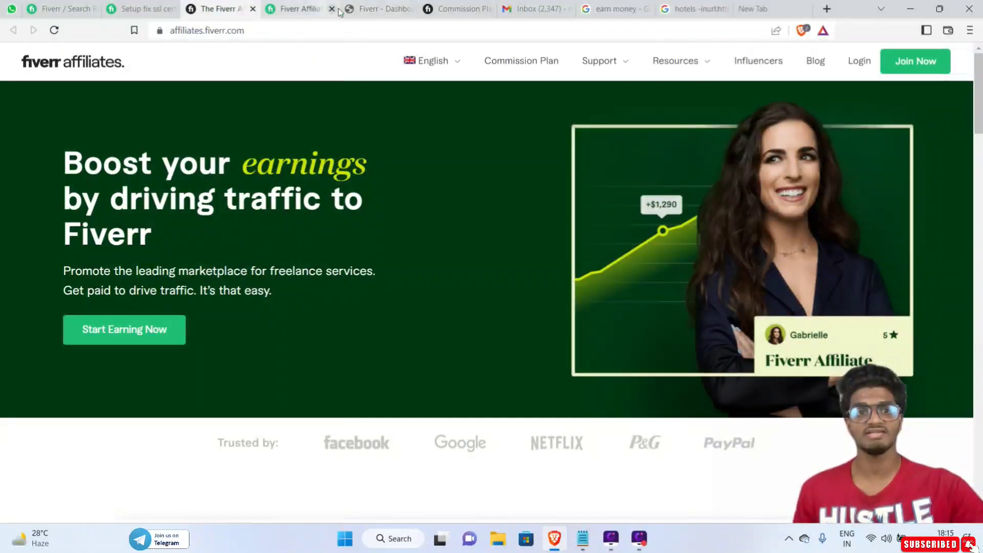
click(332, 9)
click(252, 9)
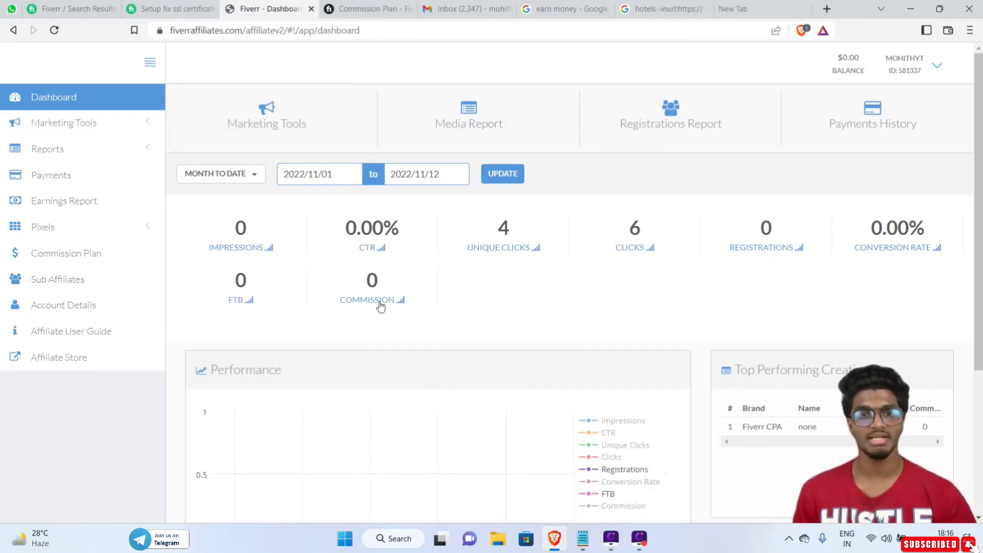
Return to the SSL certificate gig page and select its full web address.
click(149, 10)
scroll(1, 126, up, 15)
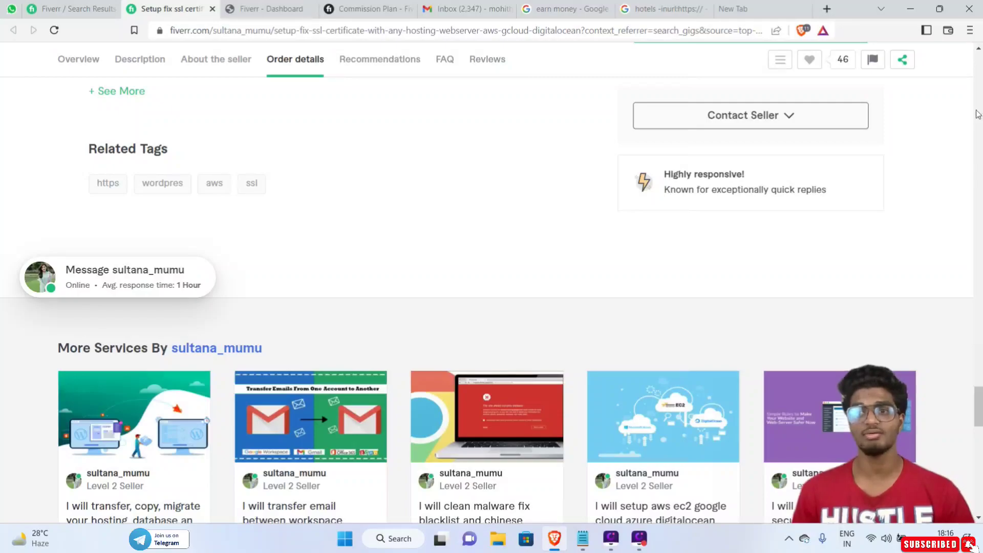
scroll(978, 113, up, 15)
scroll(962, 106, up, 5)
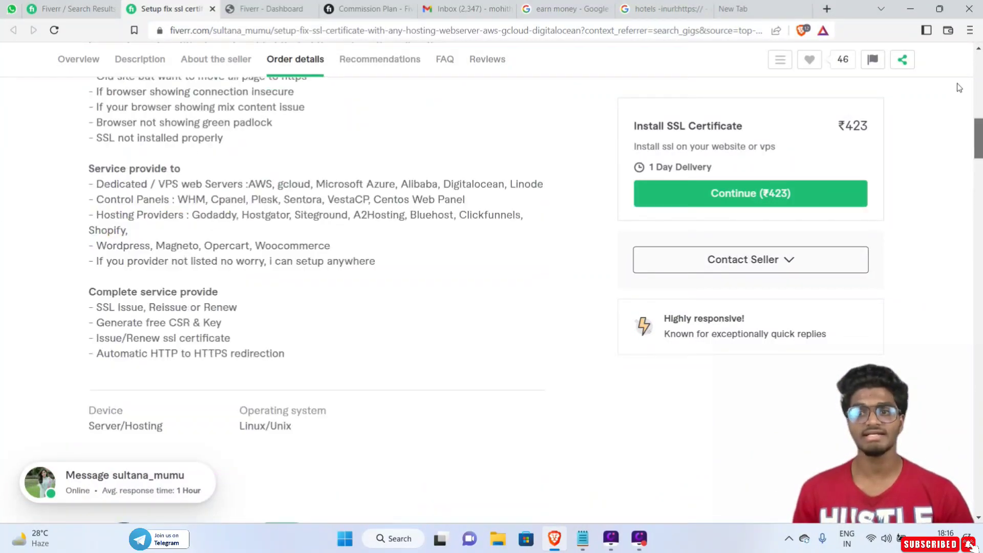
scroll(963, 106, up, 10)
click(292, 31)
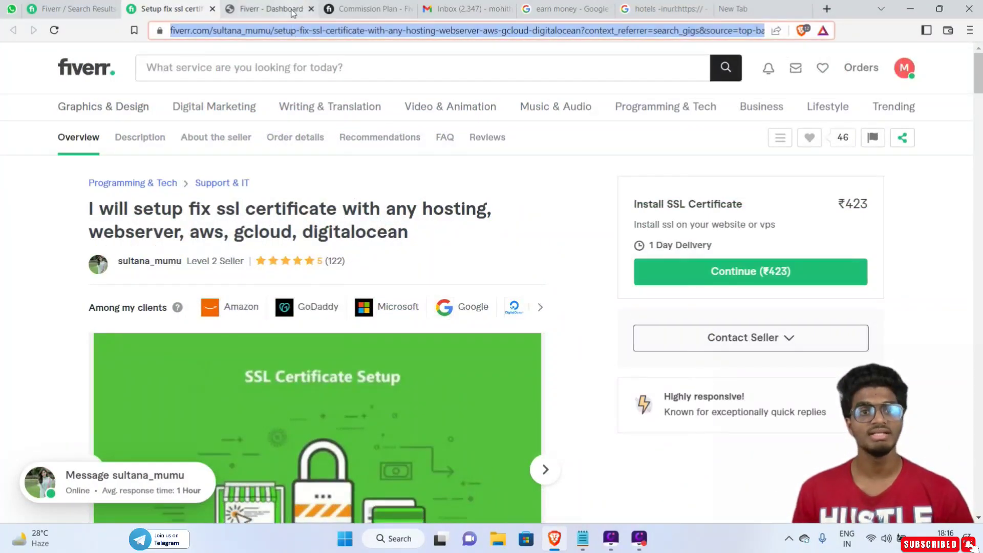
Open the Default and Deep Links page among the affiliate dashboard's marketing tools.
click(292, 9)
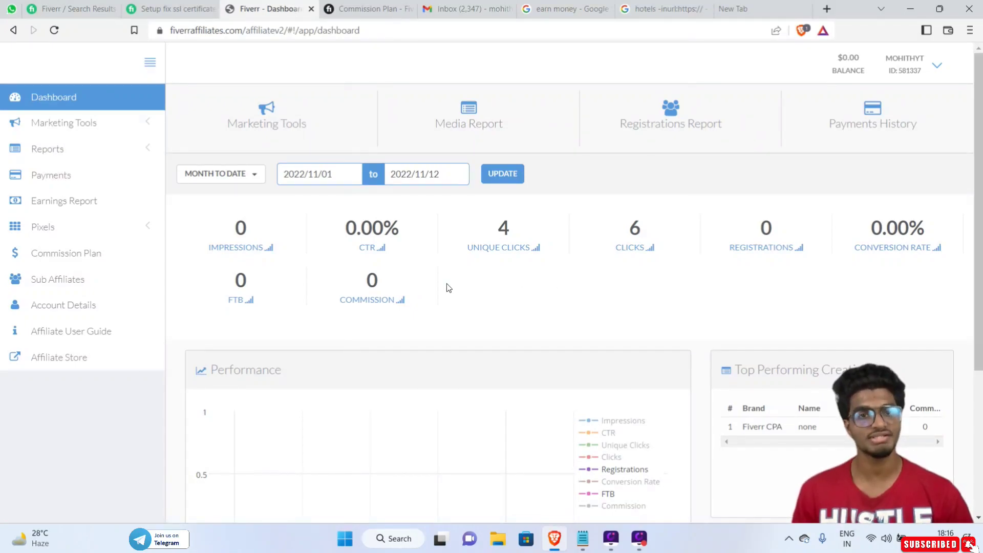
click(78, 128)
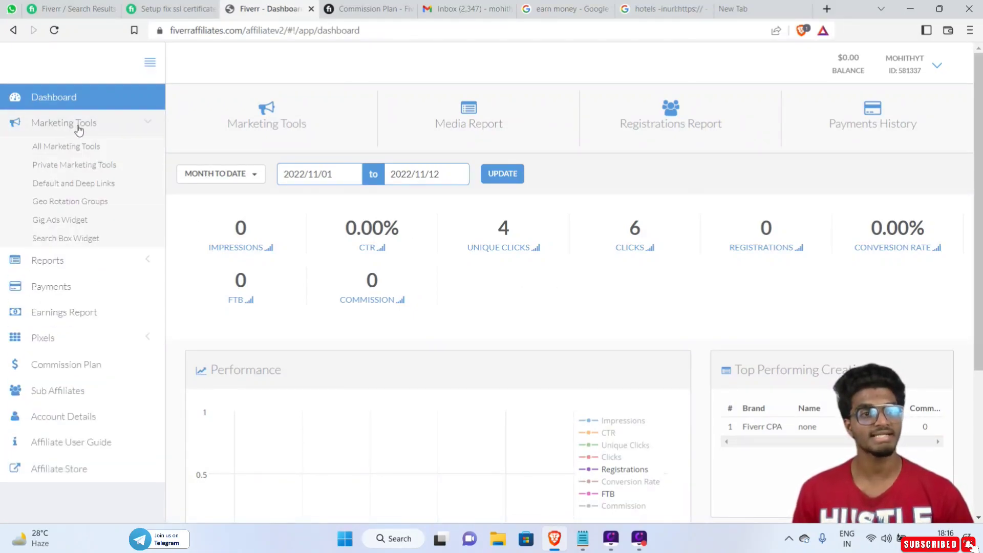
click(78, 189)
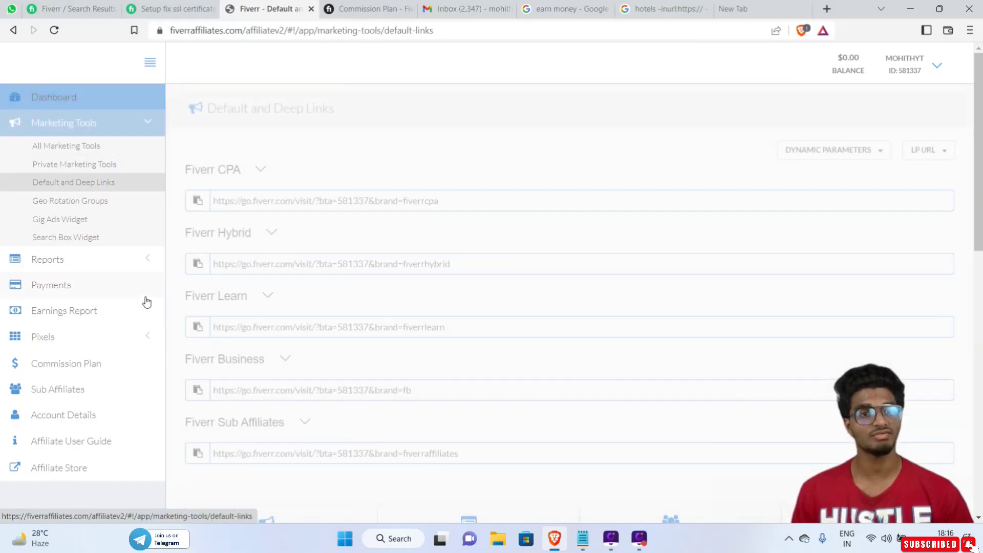
Paste the copied gig address as the landing page URL and apply it to the affiliate links.
click(950, 148)
right_click(822, 171)
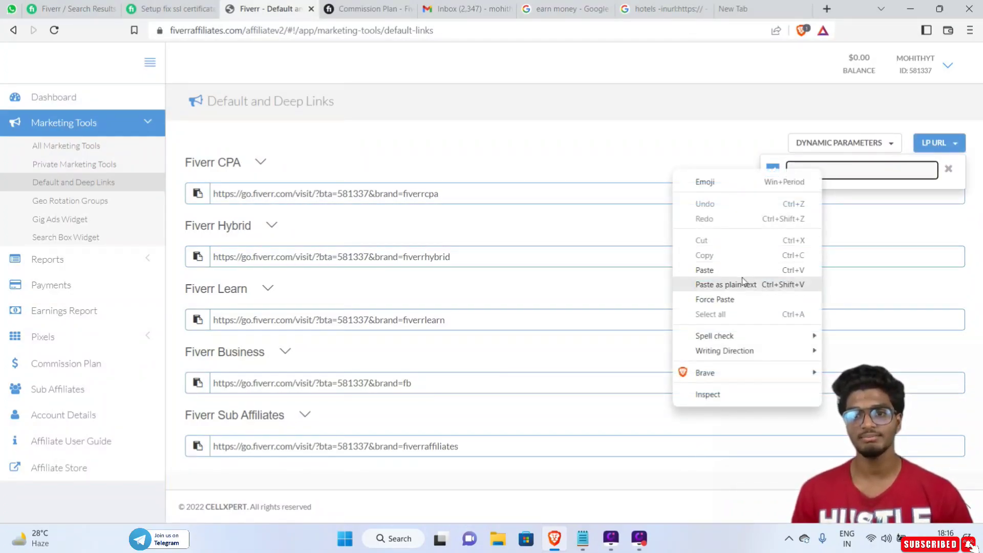
click(735, 270)
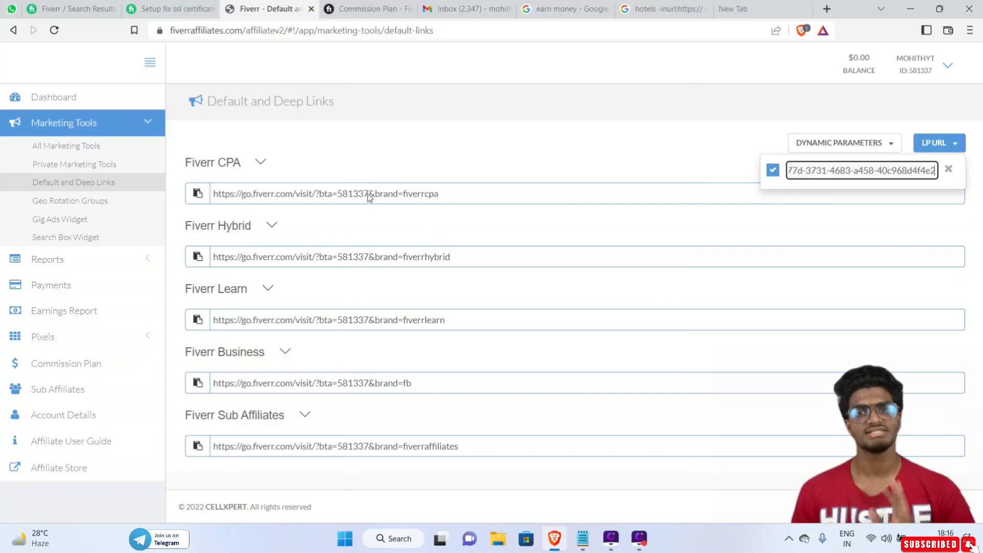
click(772, 170)
click(773, 170)
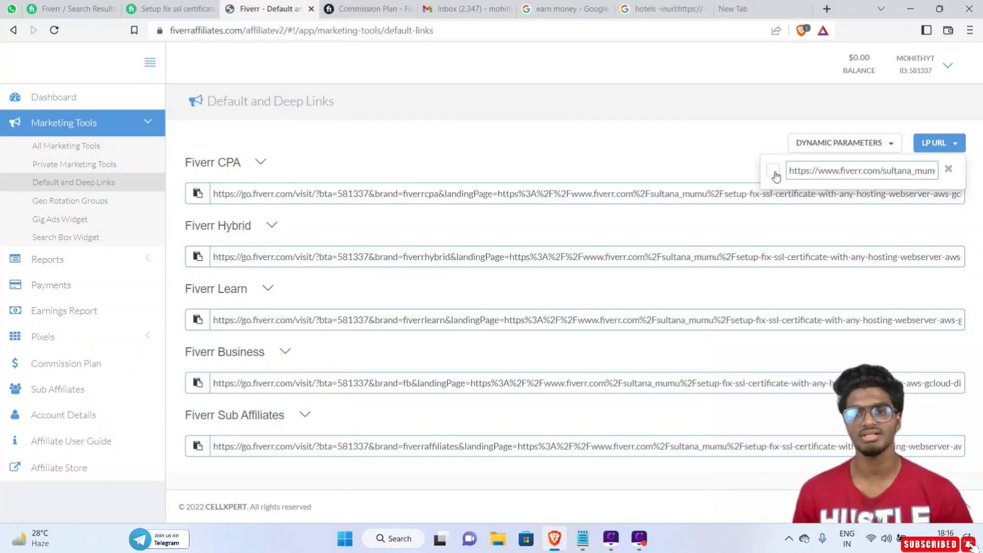
click(458, 165)
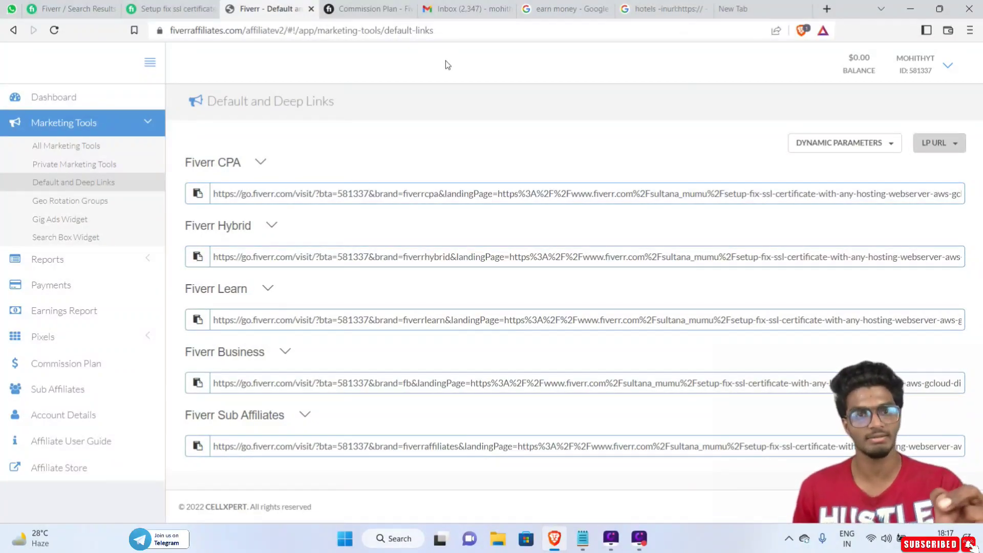
Compare the SSL gig's category with the Programming & Tech entries in the commission plan's $40 tier.
click(365, 10)
scroll(484, 197, up, 2)
scroll(476, 198, down, 6)
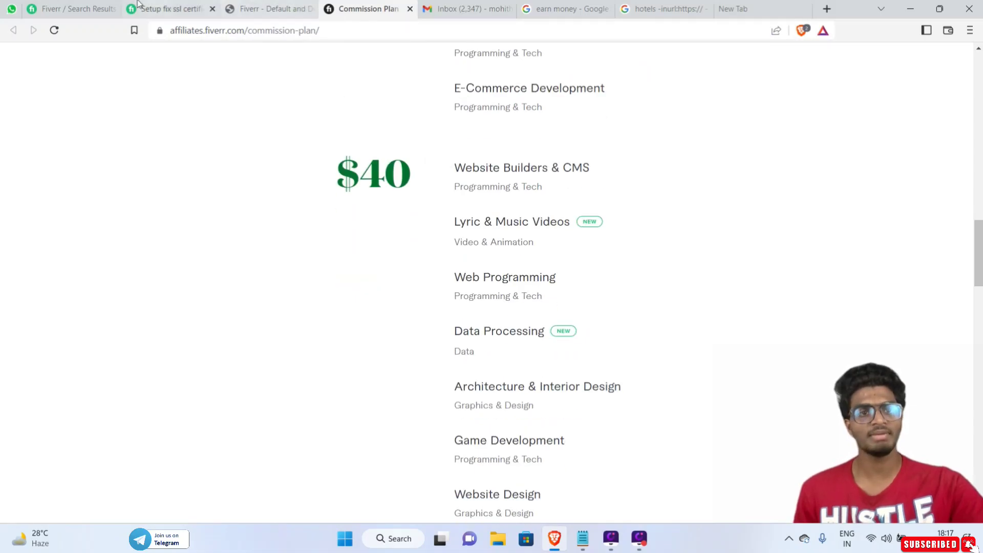
click(166, 8)
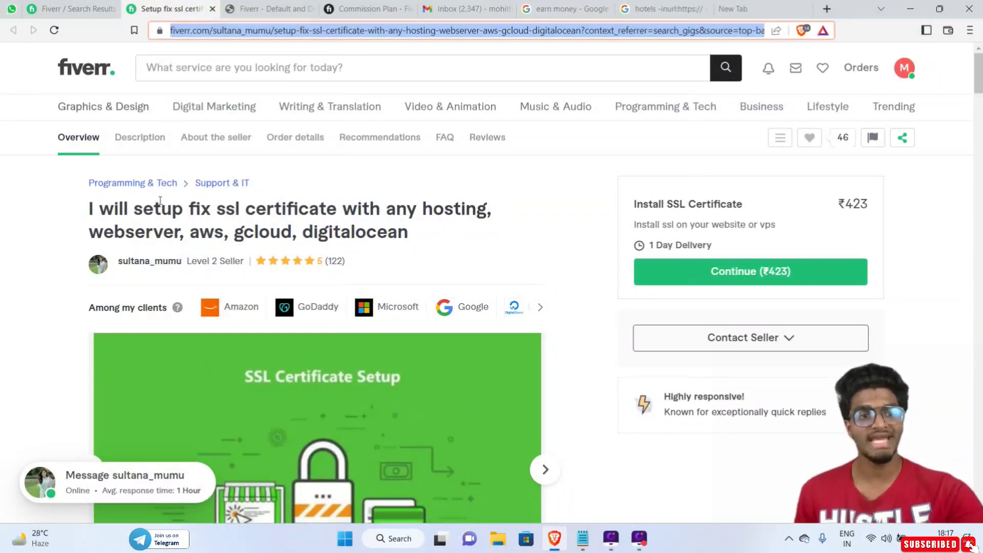
click(371, 10)
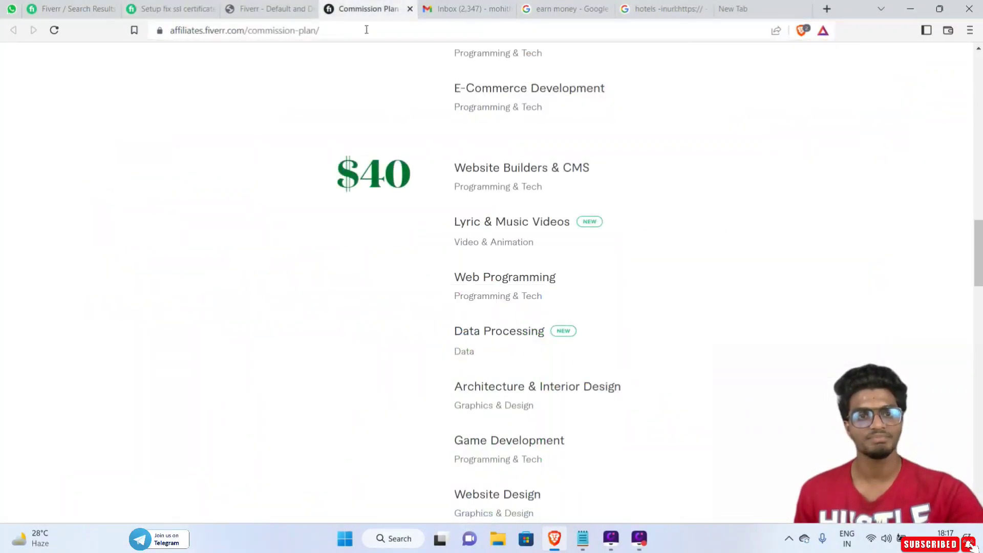
scroll(531, 270, down, 1)
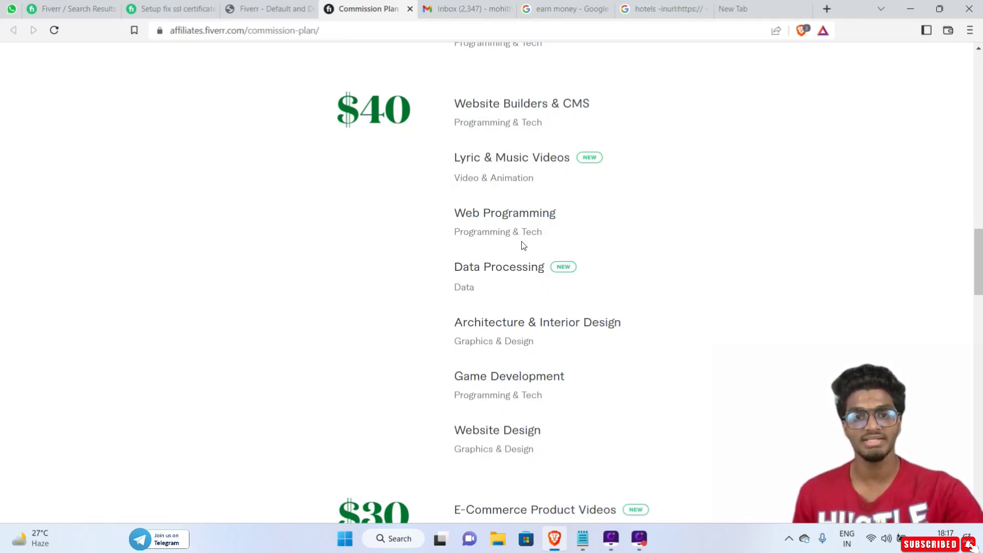
drag(452, 232, 548, 238)
click(550, 238)
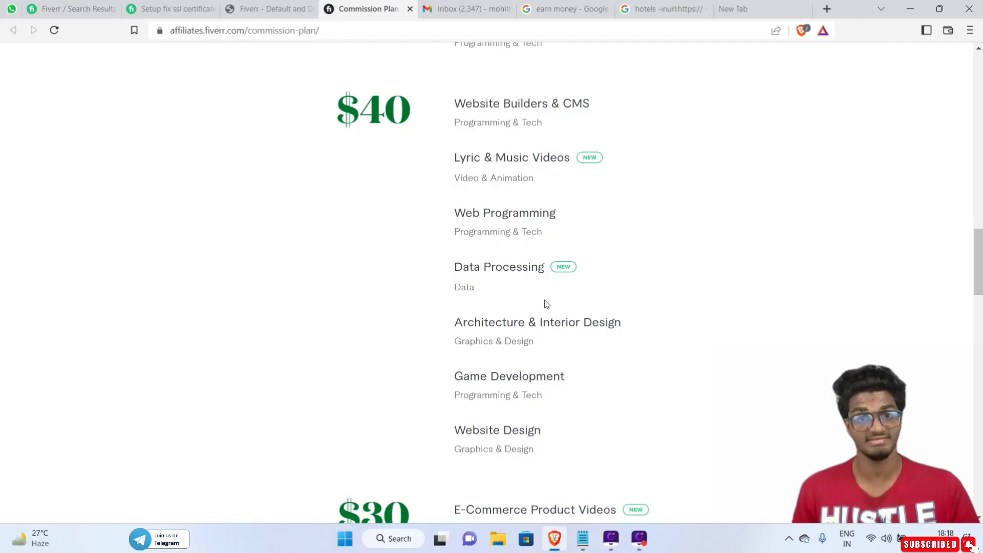
Examine the $50 tier of the commission plan and highlight its amount.
scroll(546, 313, up, 12)
scroll(507, 254, down, 3)
scroll(472, 328, down, 3)
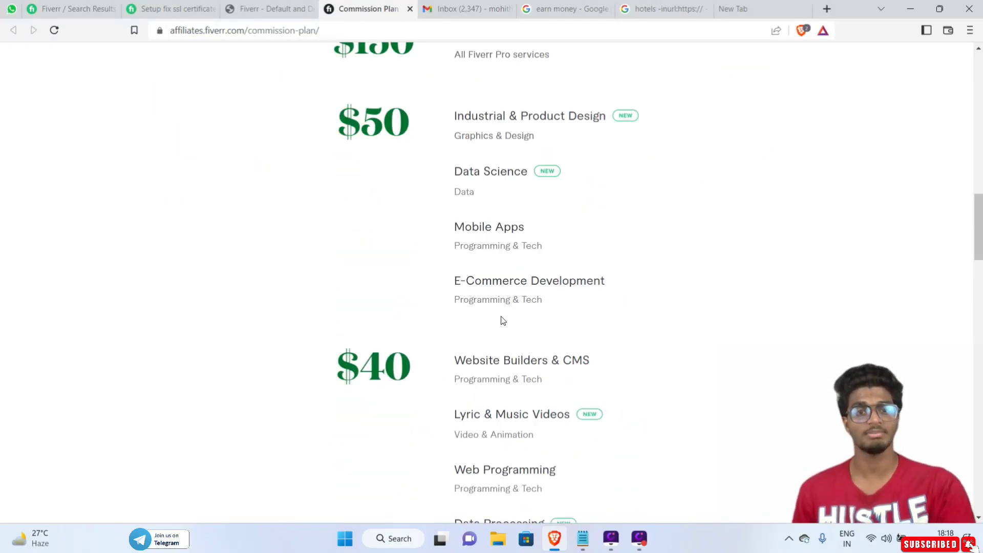
drag(399, 118, 292, 179)
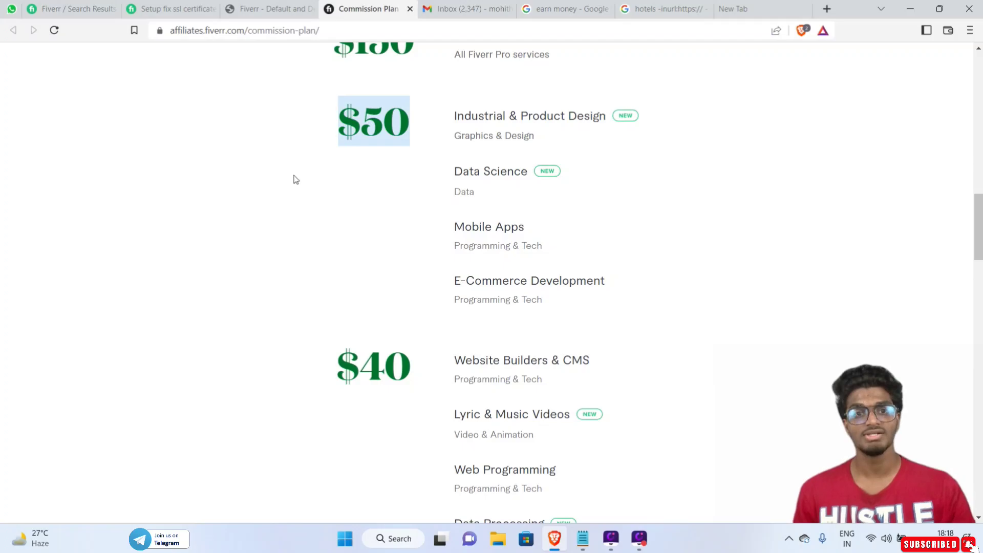
Examine the $40 and $30 tiers of the commission plan, highlighting each amount.
scroll(444, 160, down, 4)
drag(355, 146, 443, 97)
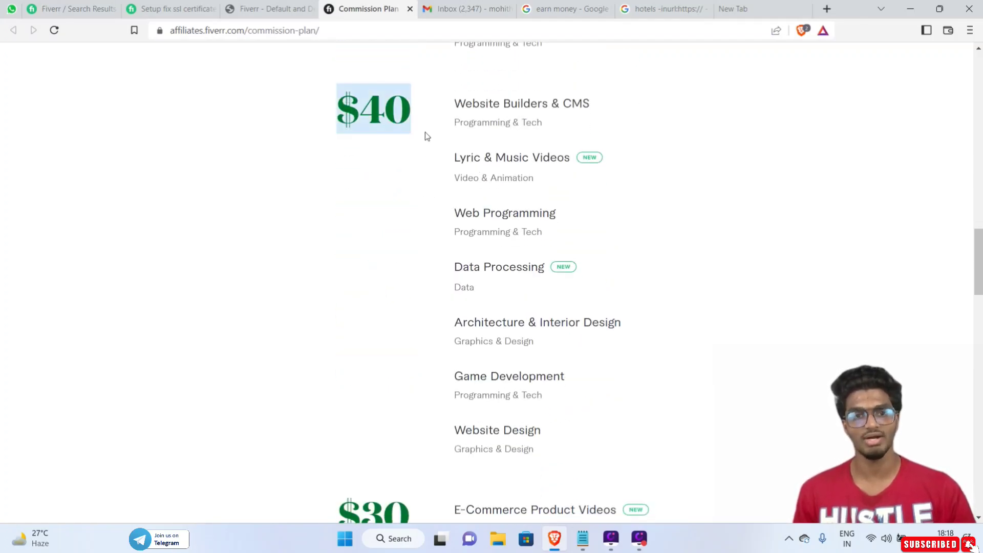
scroll(482, 246, down, 5)
drag(306, 191, 549, 201)
scroll(512, 231, down, 4)
scroll(507, 278, down, 4)
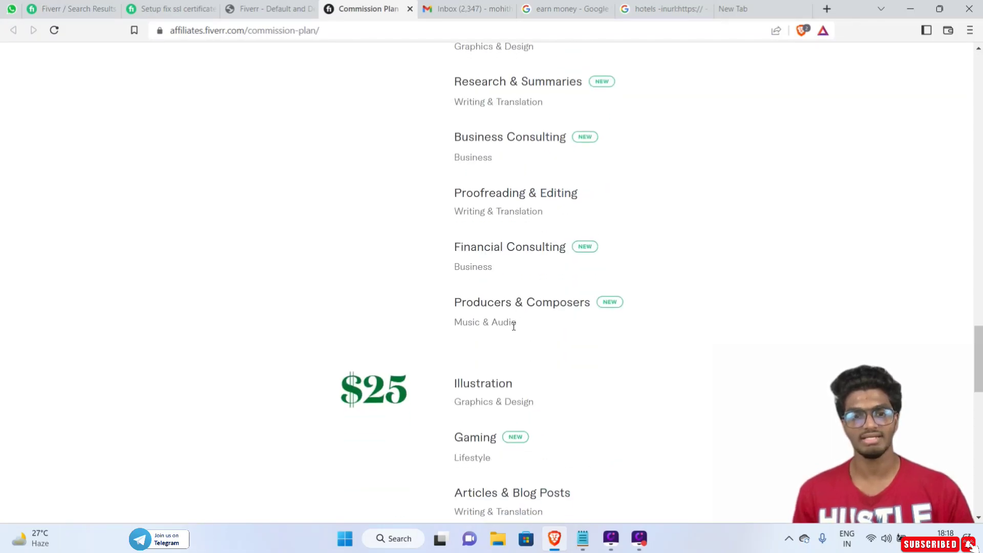
Examine the $25 and $15 tiers of the commission plan, highlighting each amount.
drag(334, 396, 439, 393)
scroll(493, 345, down, 4)
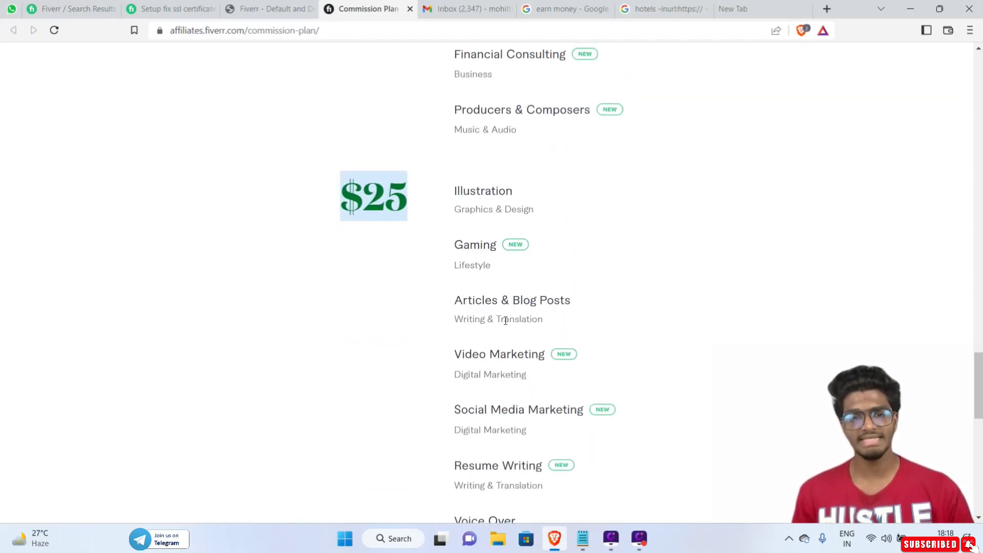
scroll(563, 425, down, 3)
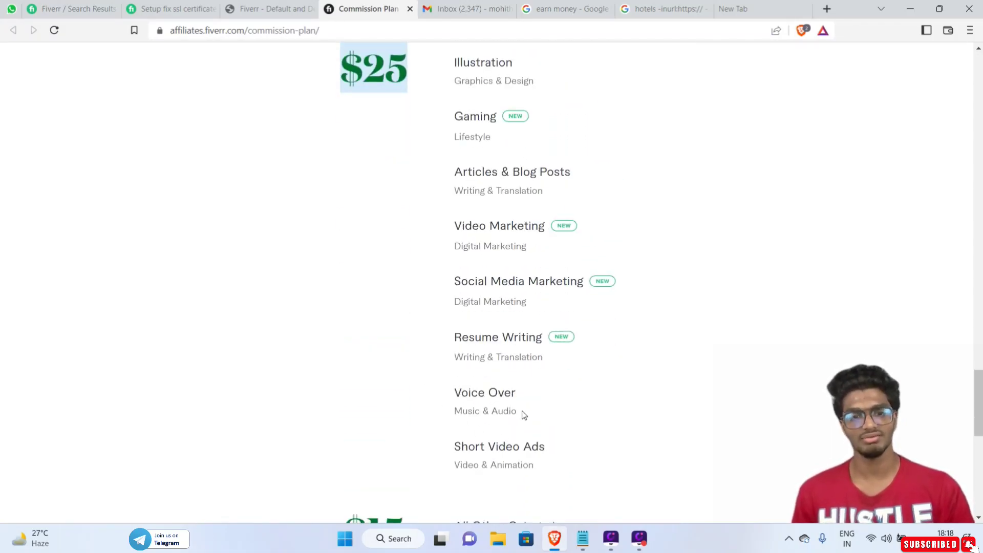
scroll(522, 413, down, 3)
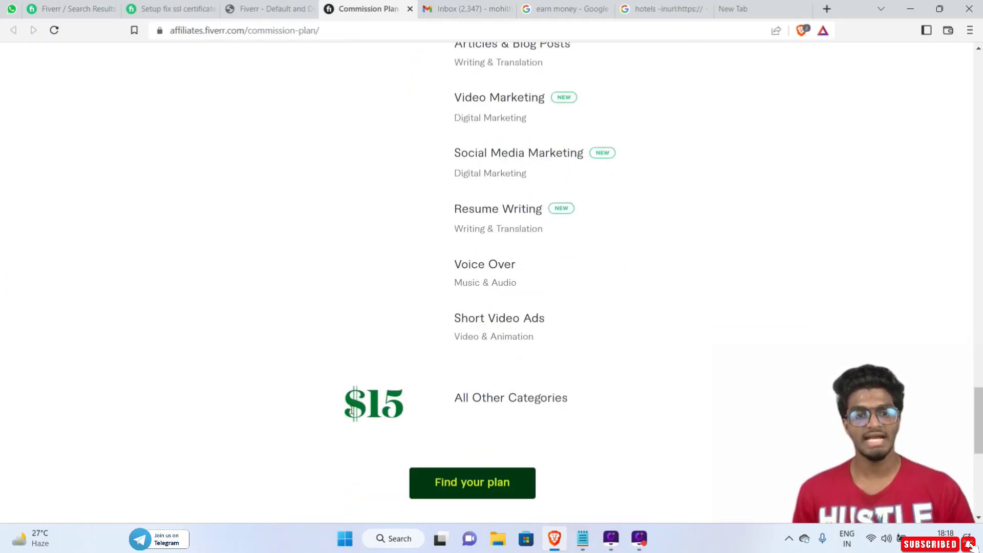
drag(339, 404, 419, 413)
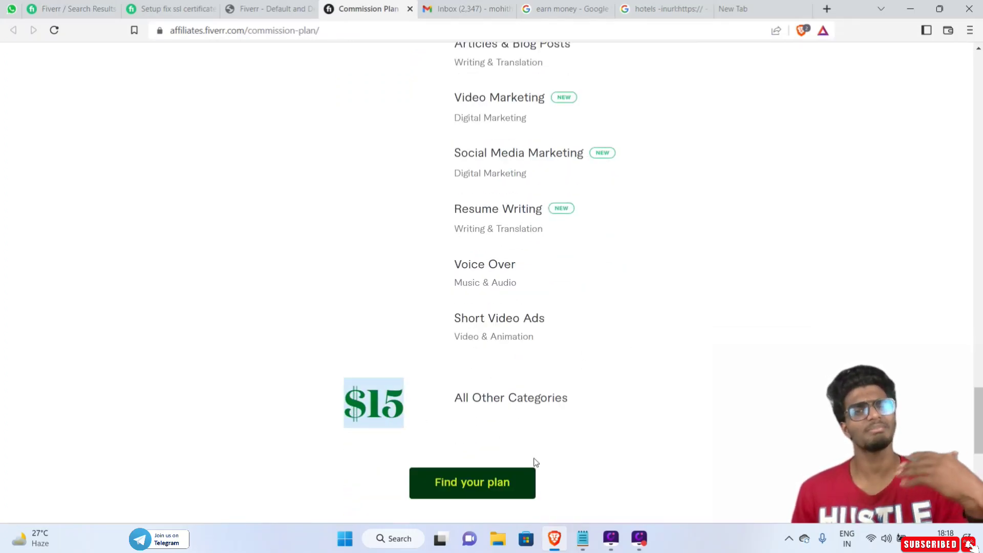
Go back through the commission tiers and highlight the $40 amount beside Website Builders & CMS.
scroll(563, 277, up, 10)
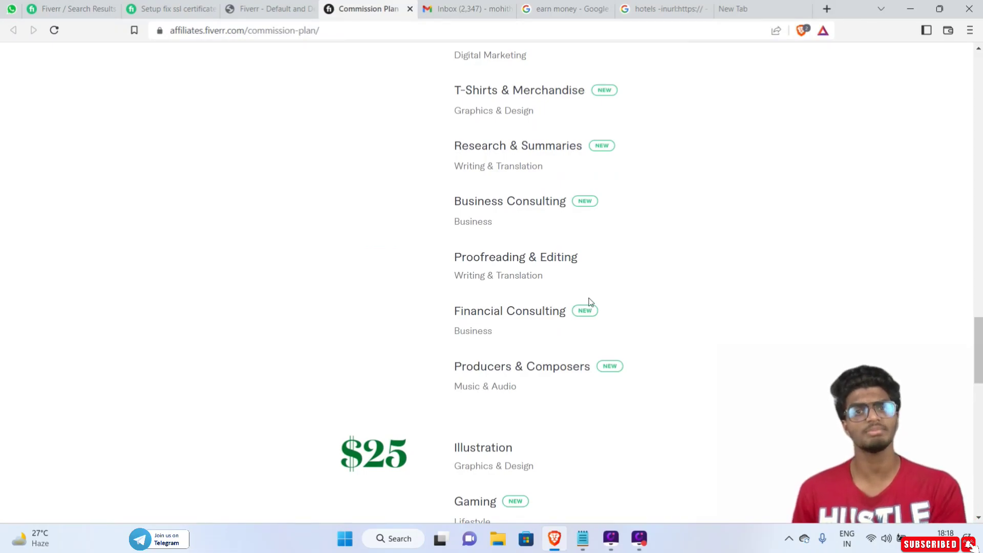
scroll(592, 367, down, 8)
scroll(486, 426, up, 15)
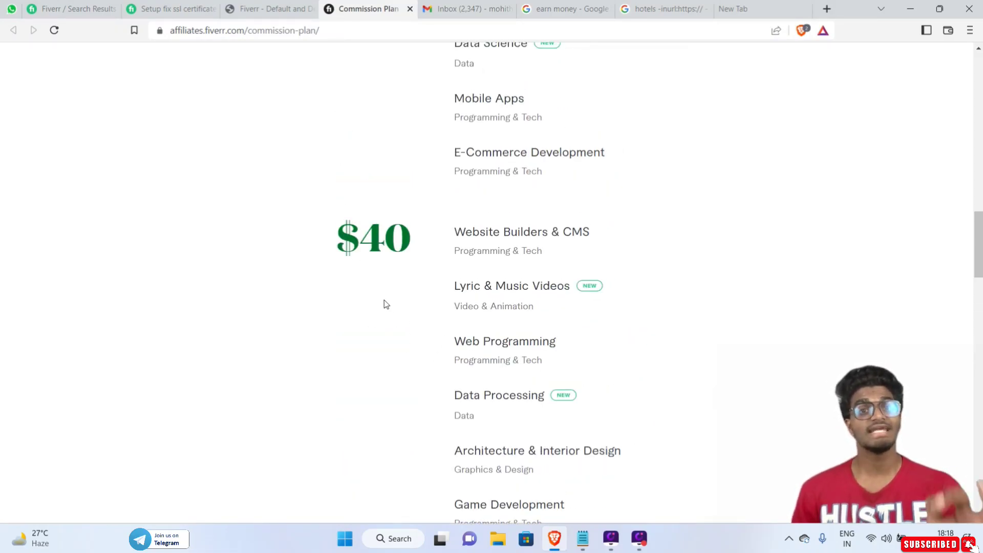
drag(340, 241, 416, 242)
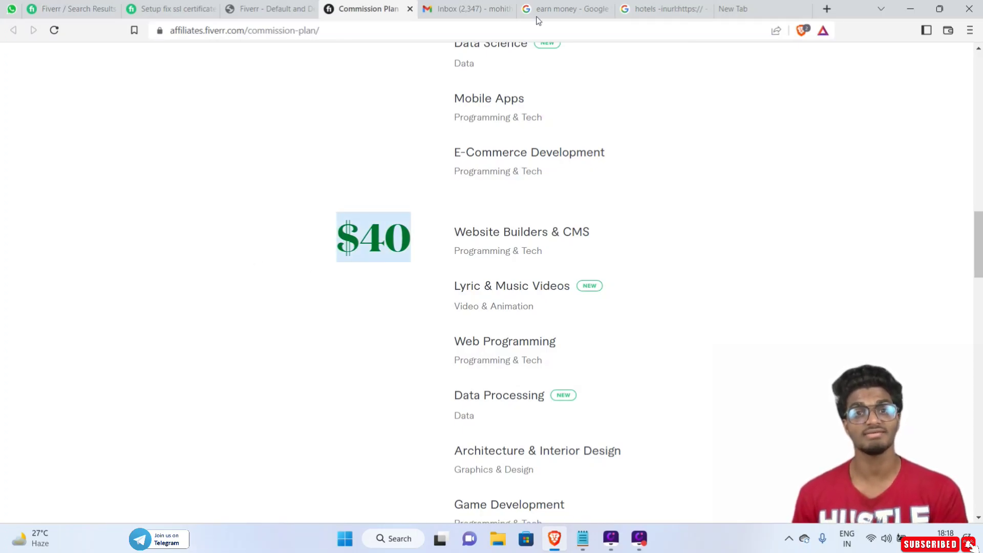
Look at the non-HTTPS hotel search results, then recheck the $50, $40 and $30 tiers of the commission plan.
click(668, 15)
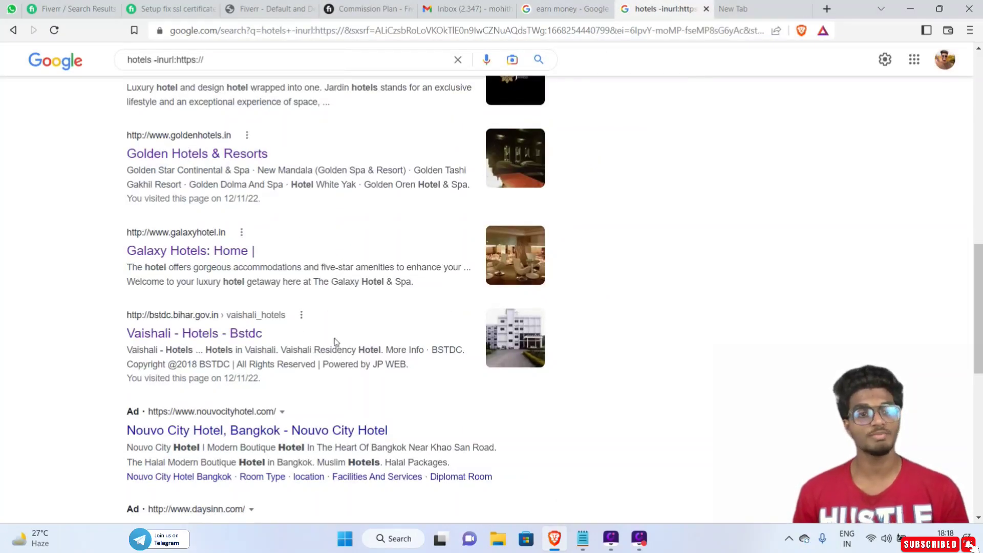
click(373, 12)
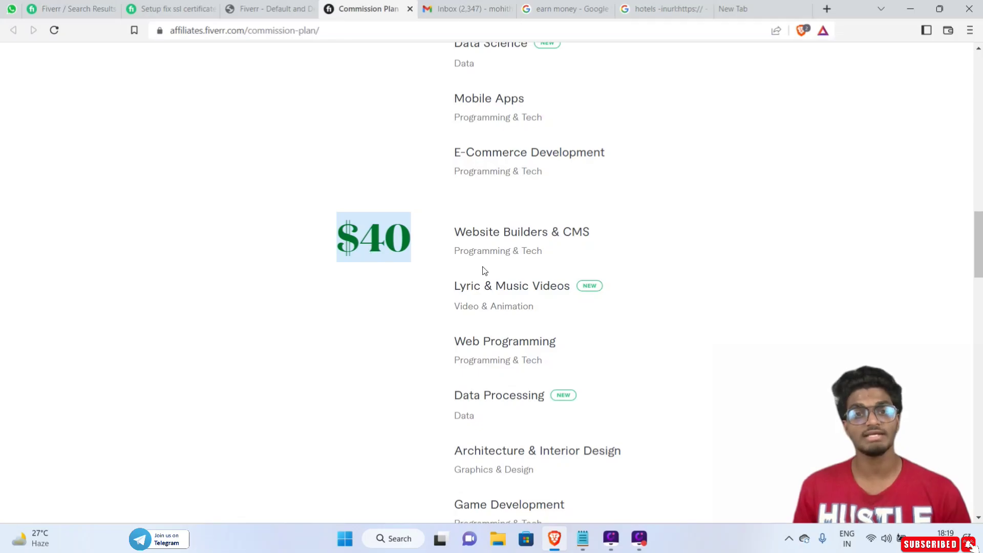
scroll(527, 245, up, 3)
scroll(473, 299, down, 9)
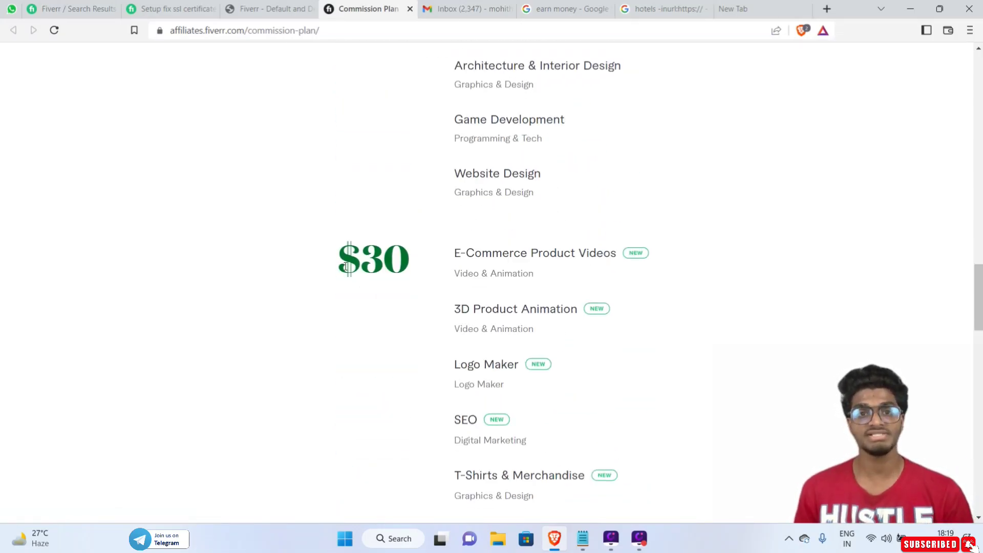
scroll(347, 254, up, 4)
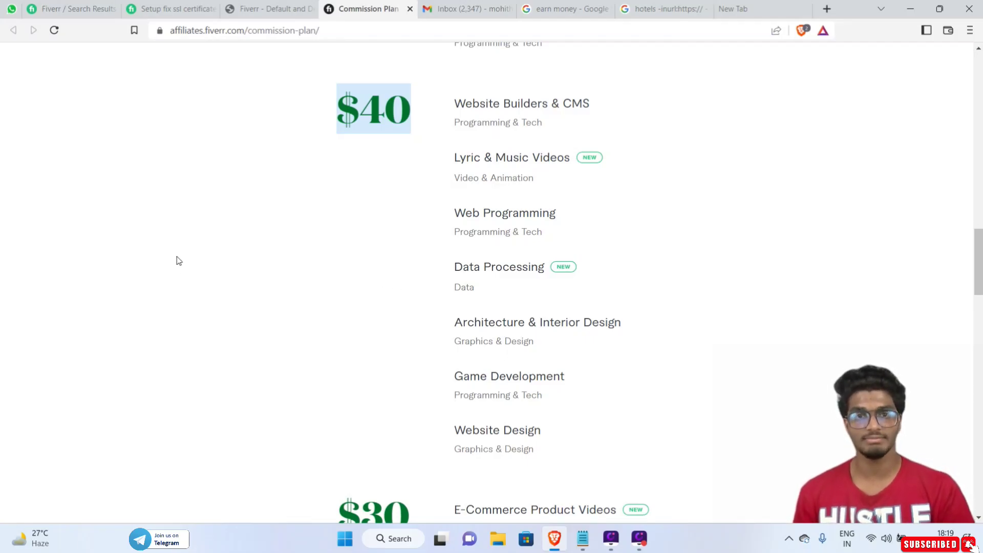
scroll(494, 384, up, 4)
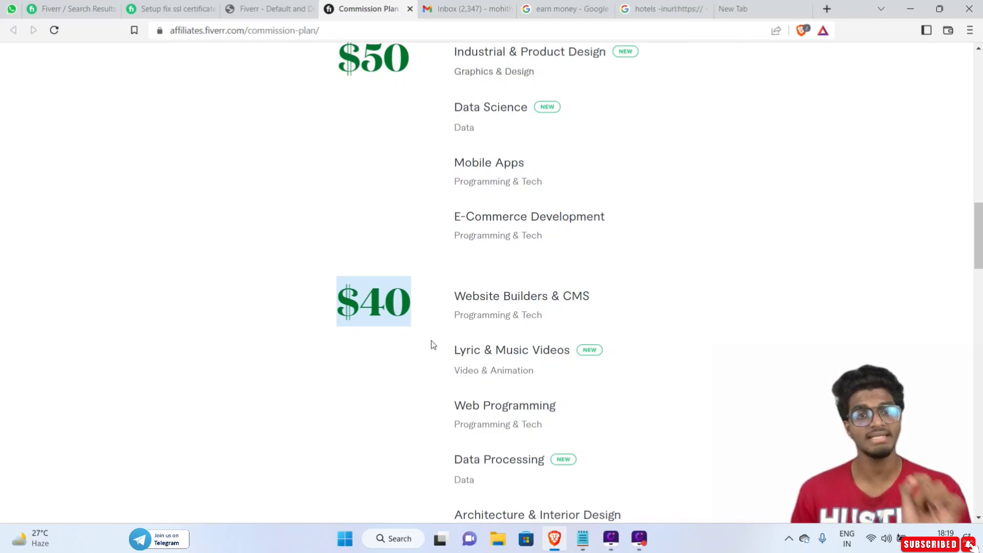
click(282, 350)
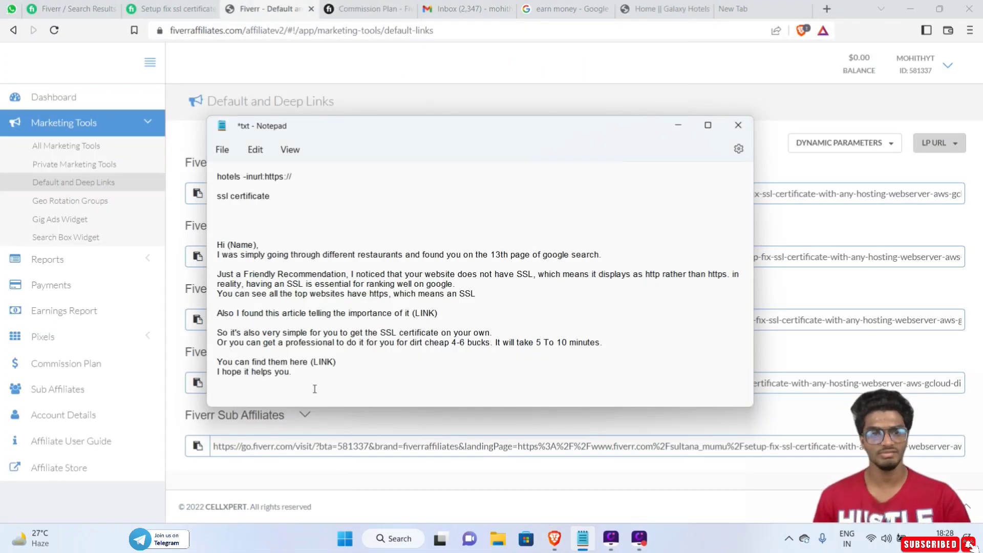
Copy the outreach email template, from "Hi (Name)," through "I hope it helps you.", out of the Notepad file and minimize Notepad.
drag(281, 371, 212, 245)
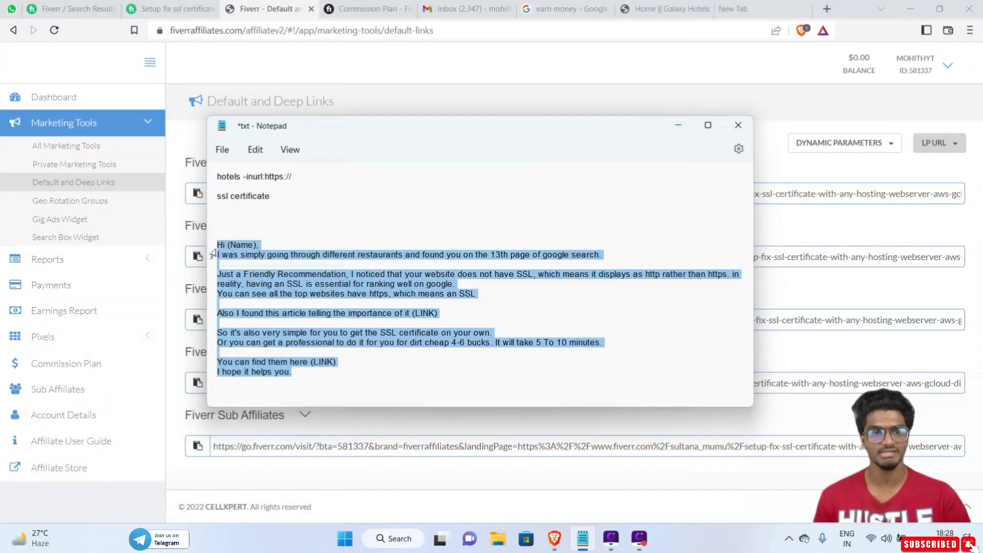
right_click(230, 254)
click(274, 318)
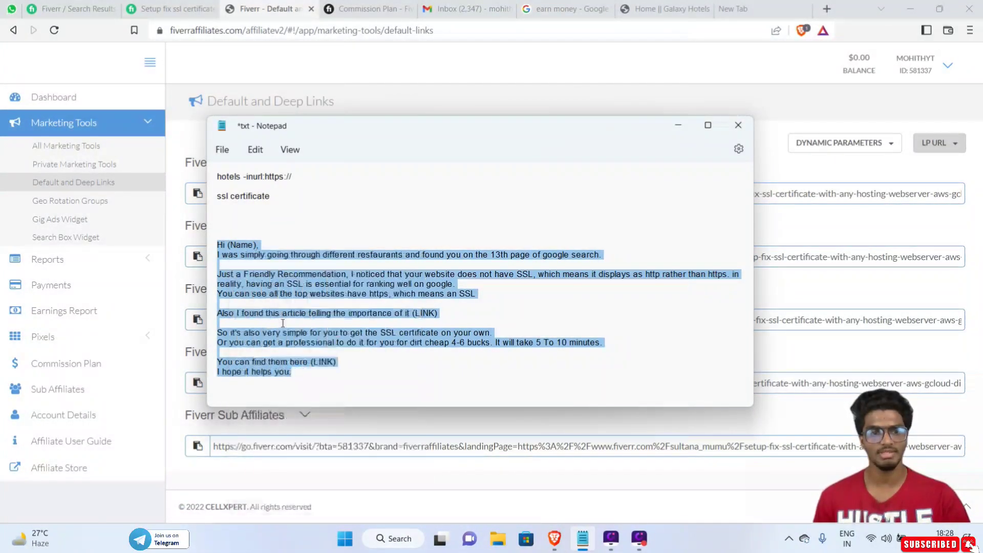
click(678, 125)
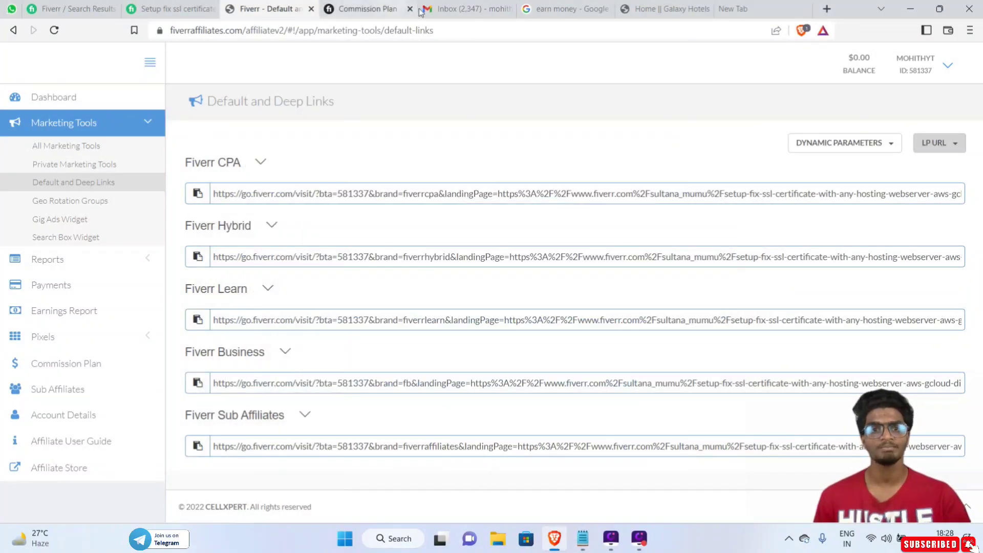
Compose a new message in Gmail with the copied outreach template as its body and expand the message to full screen.
click(454, 9)
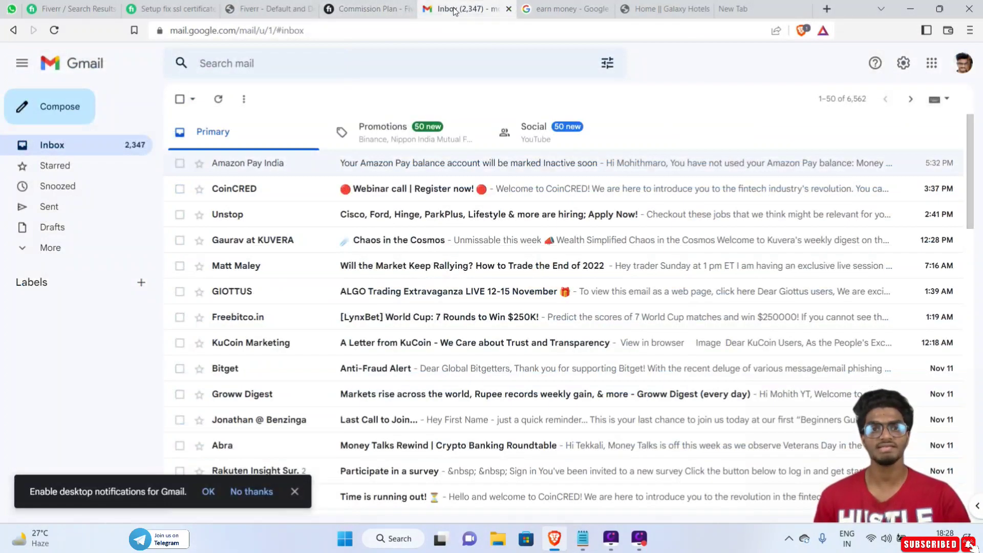
click(60, 107)
click(660, 281)
right_click(659, 285)
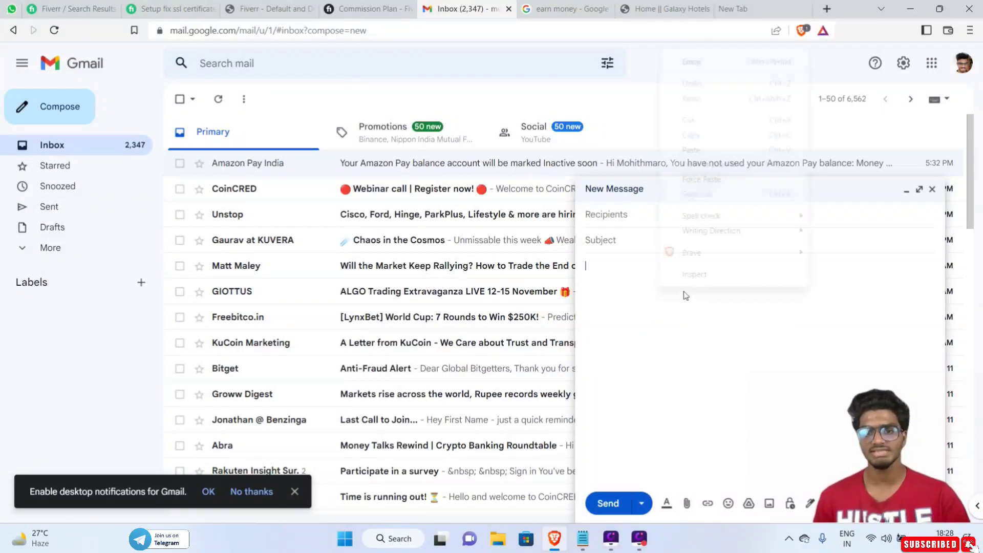
click(704, 151)
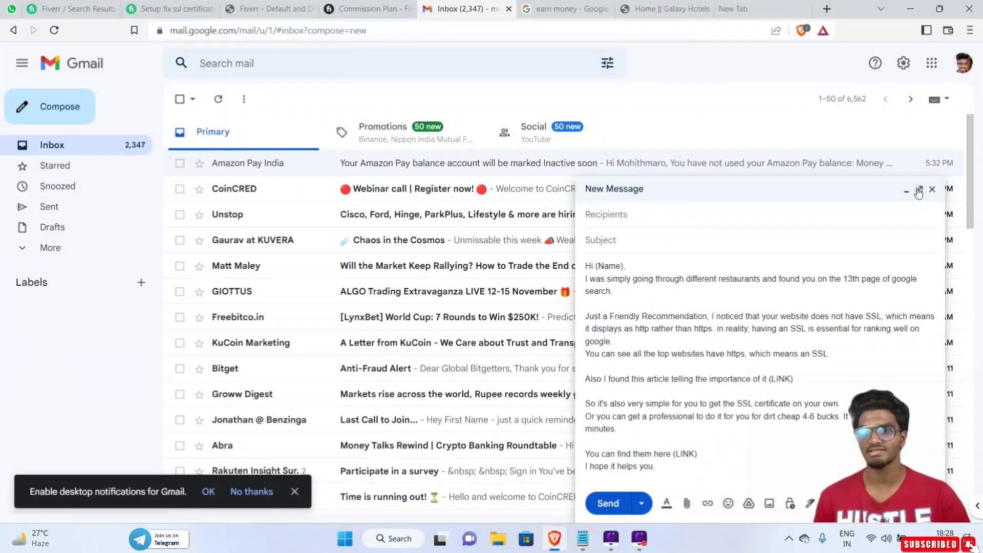
click(919, 189)
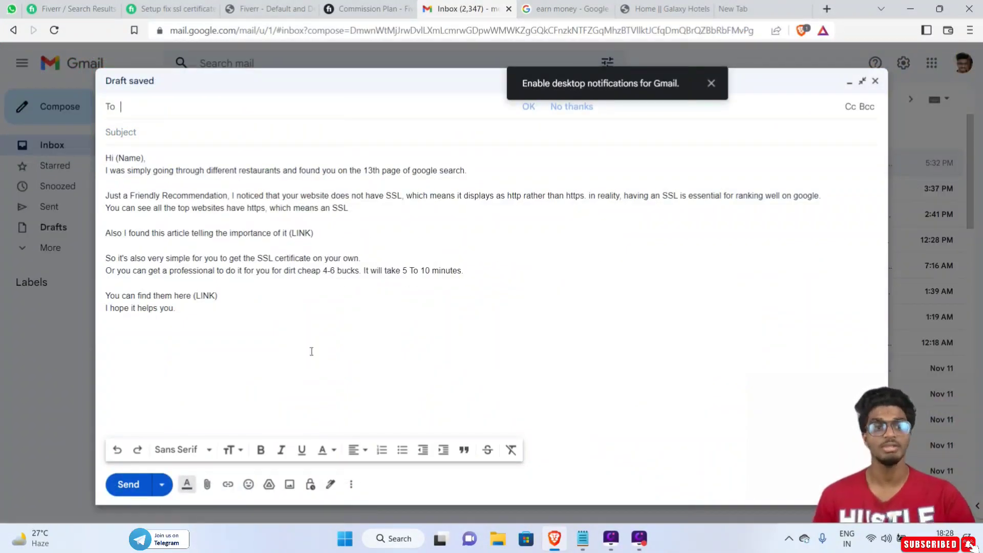
click(244, 330)
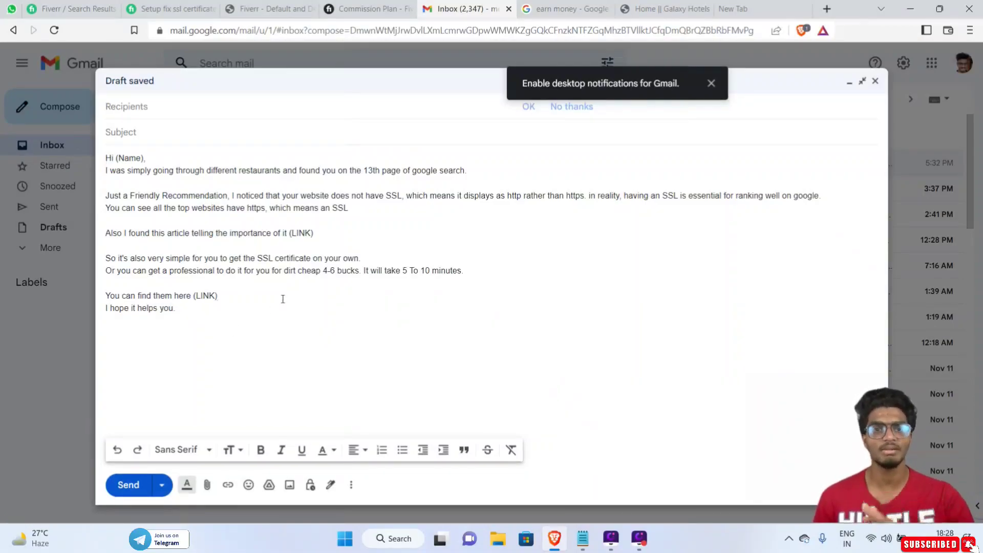
Look at the Golden Hotels & Resorts site from the non-HTTPS hotel results and return to the Galaxy Hotels site.
click(665, 8)
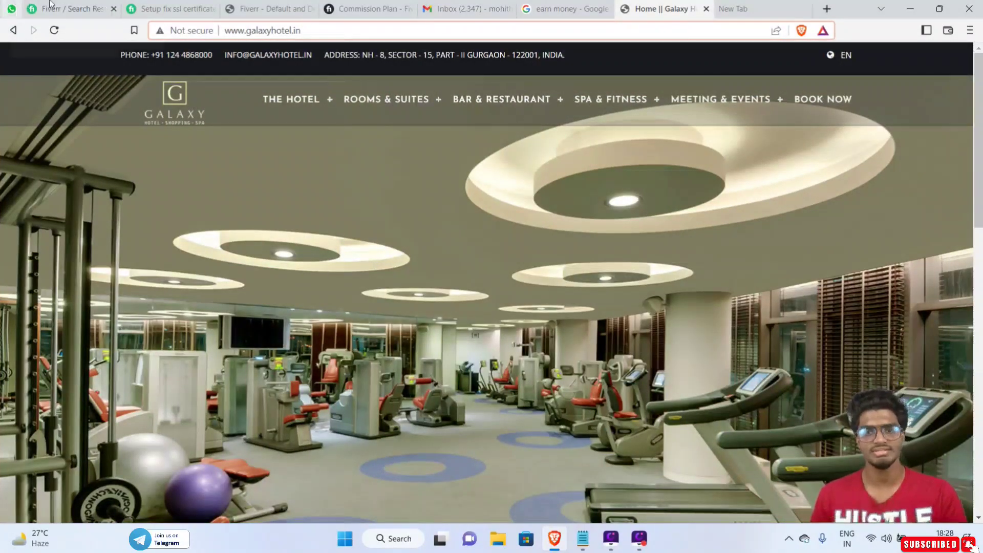
click(13, 30)
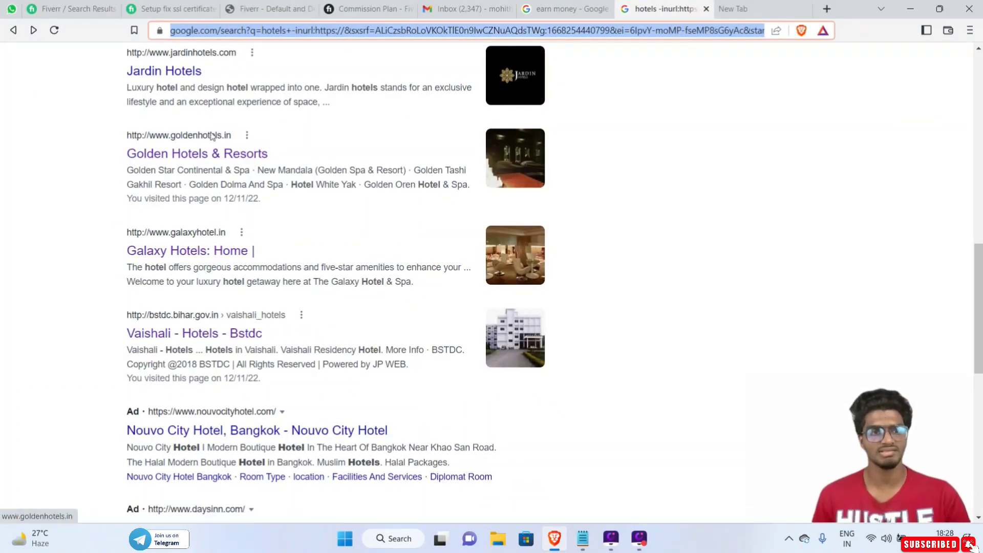
click(211, 153)
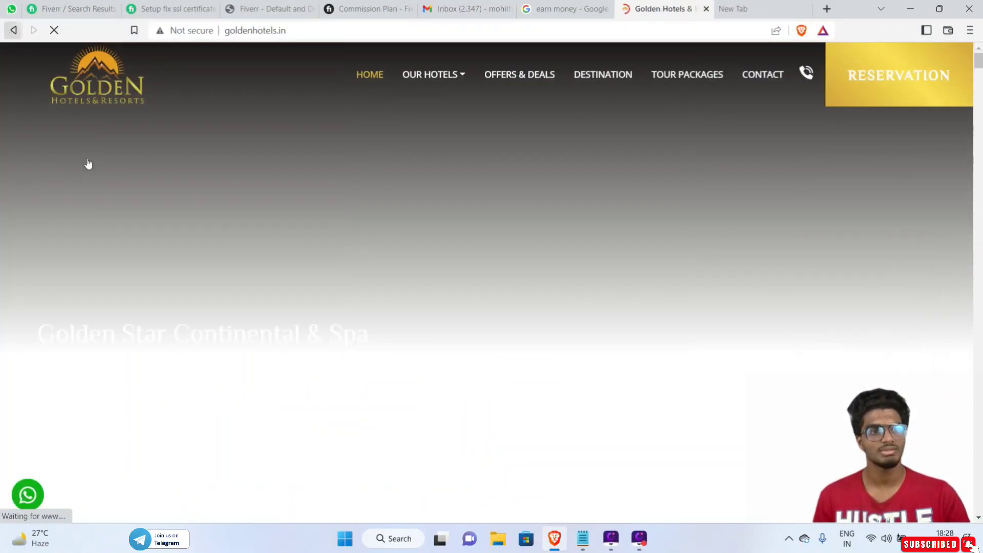
click(14, 30)
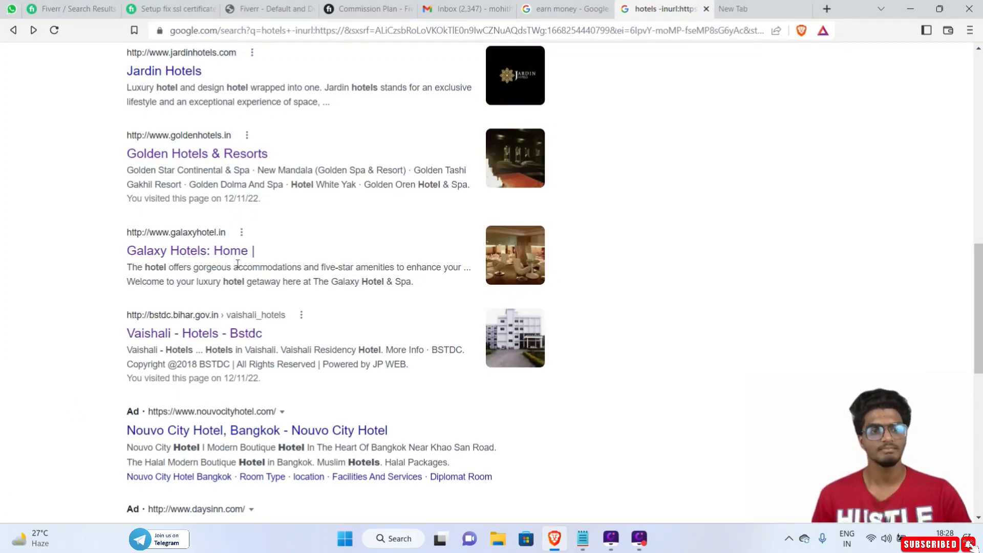
click(231, 254)
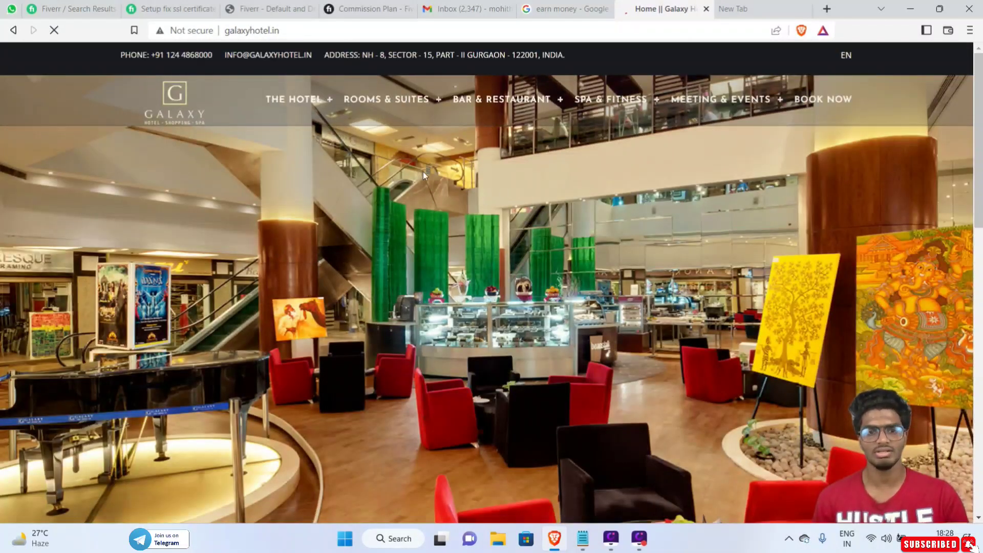
Copy the name "galaxyhotel" from the hotel site's web address.
click(262, 31)
double_click(261, 30)
right_click(259, 32)
click(319, 103)
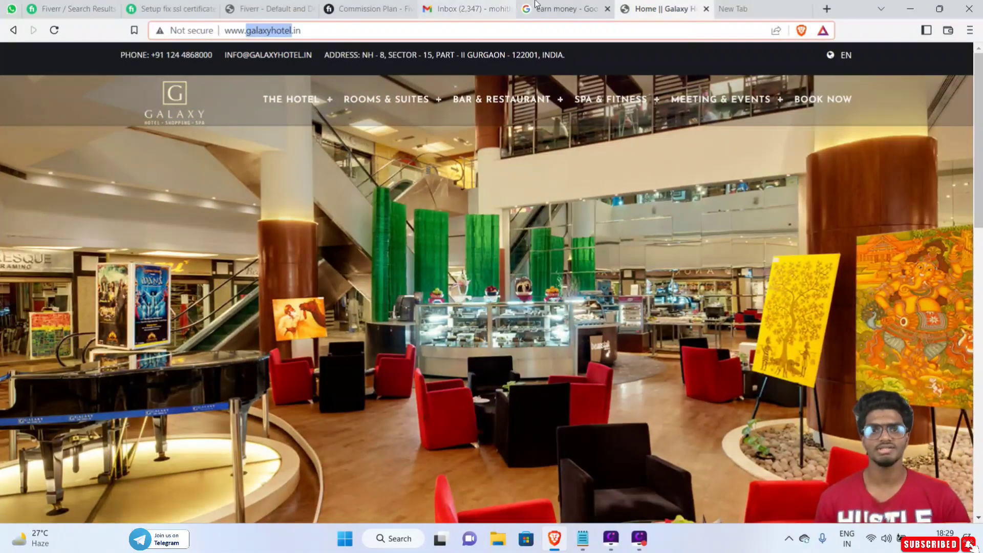
Replace the Name placeholder in the Gmail draft's greeting with the copied "galaxyhotel".
click(460, 12)
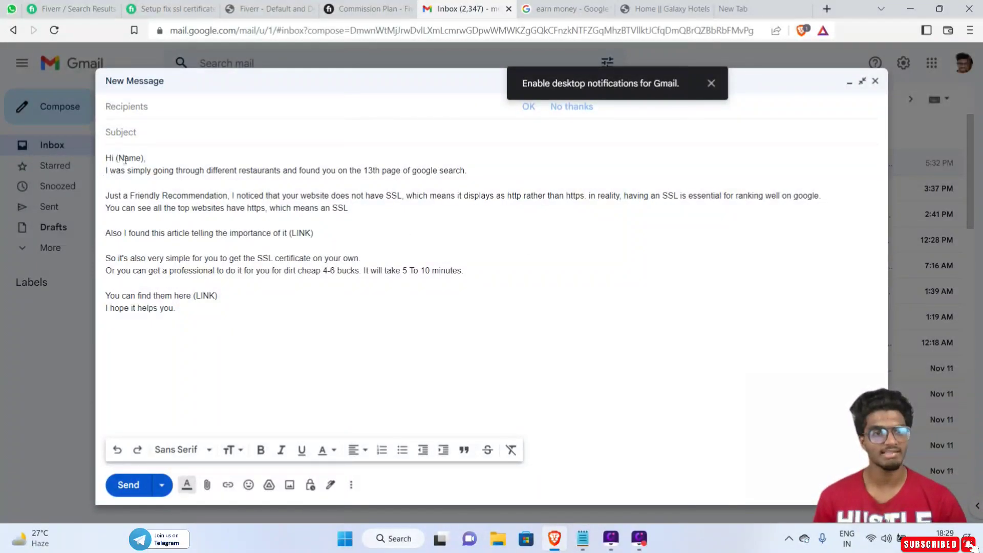
drag(140, 161, 119, 160)
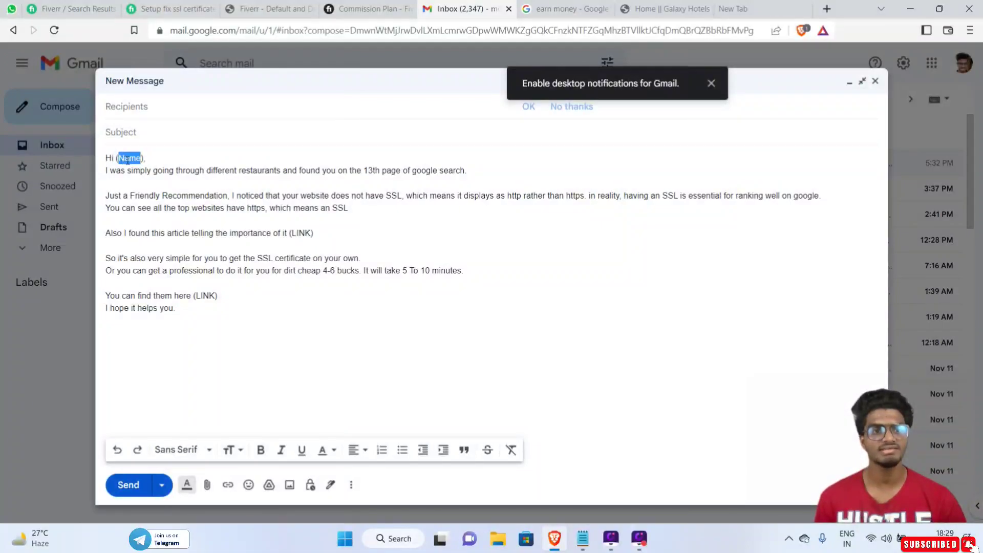
right_click(128, 162)
click(158, 224)
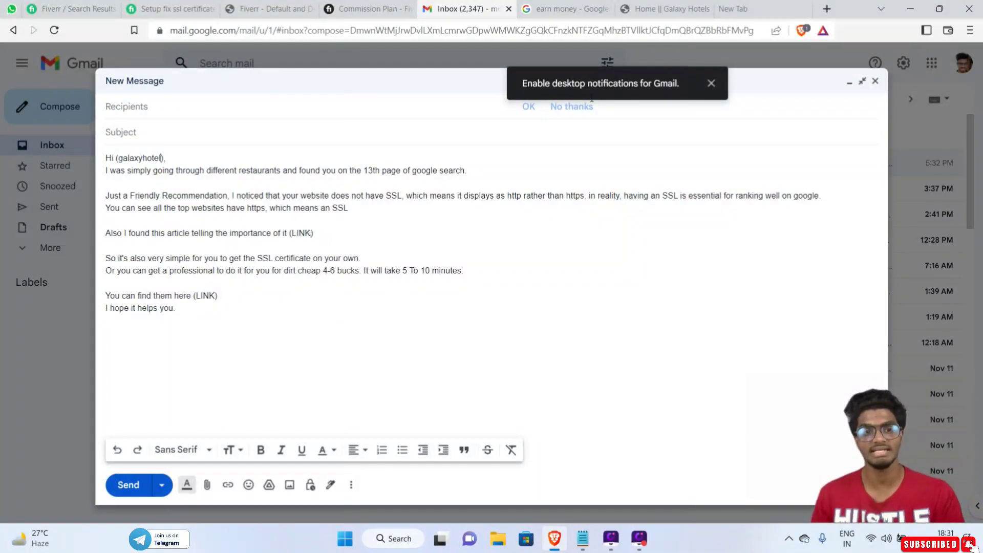
Search Google for "way ssl certificate is important" and open Kaspersky's article "What is an SSL certificate – Definition and Explanation".
click(753, 8)
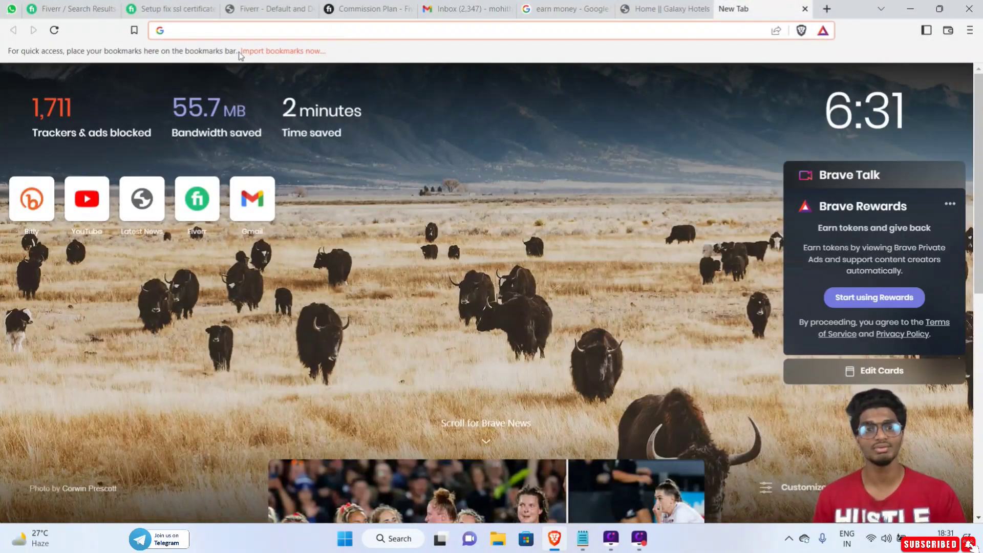
click(275, 31)
click(262, 79)
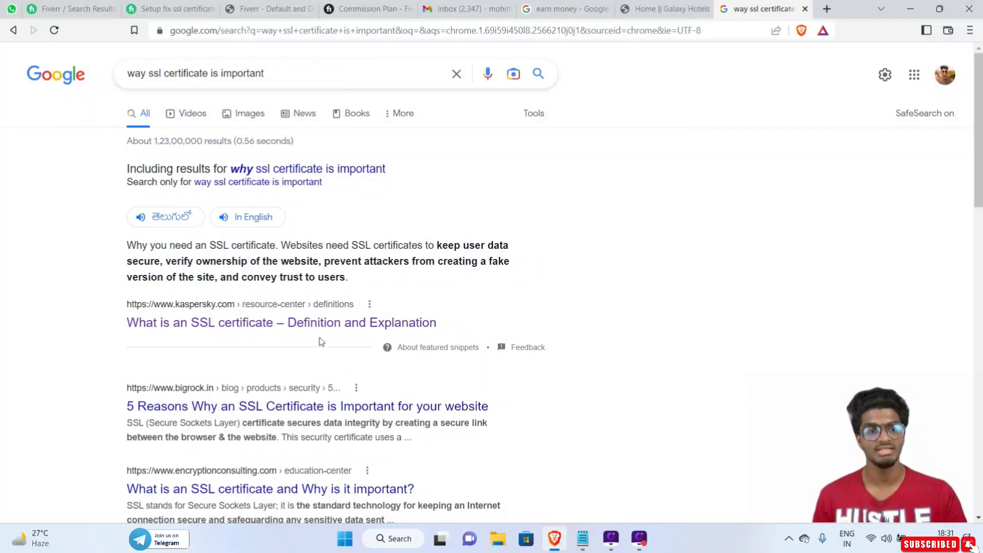
scroll(321, 341, down, 4)
click(333, 131)
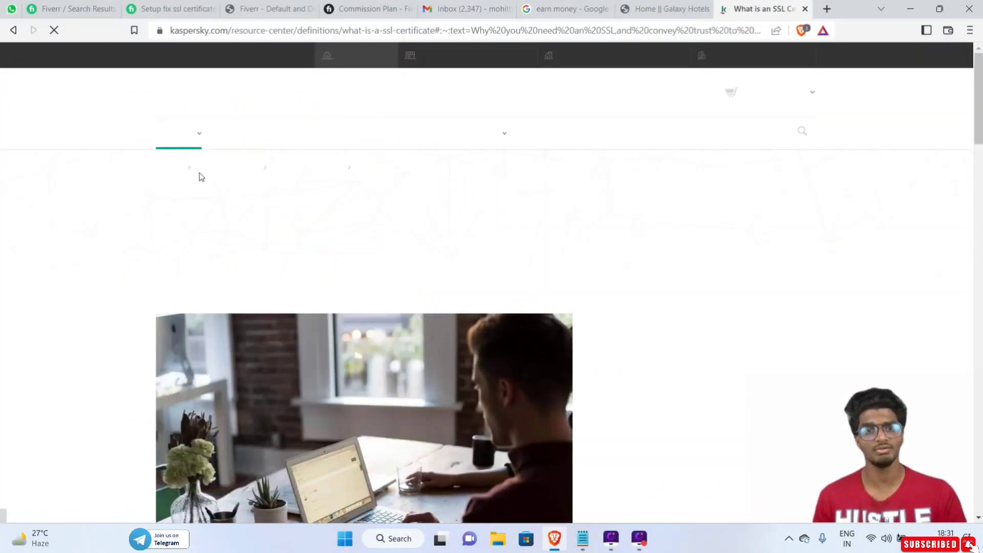
Copy the web address of the Kaspersky article on SSL certificates.
click(306, 33)
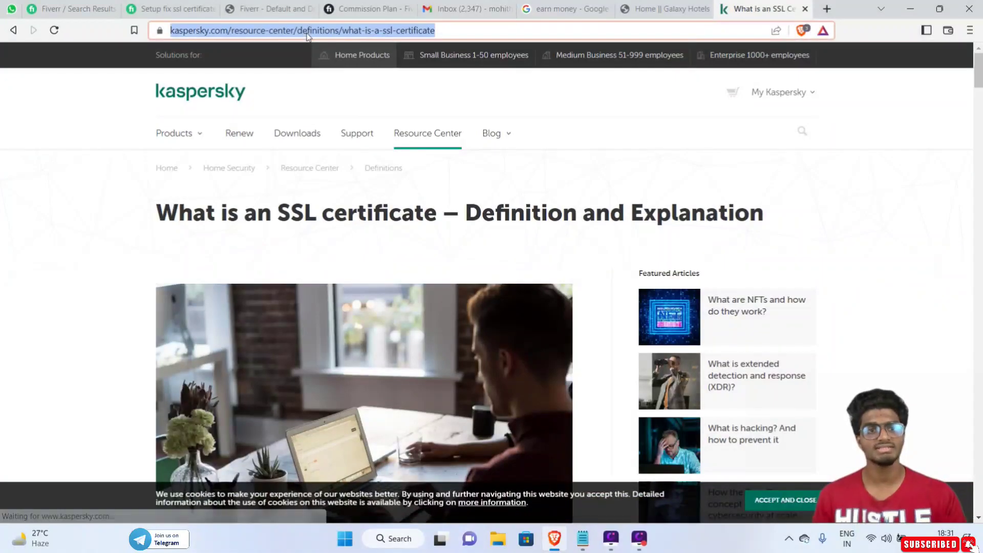
right_click(307, 32)
click(345, 105)
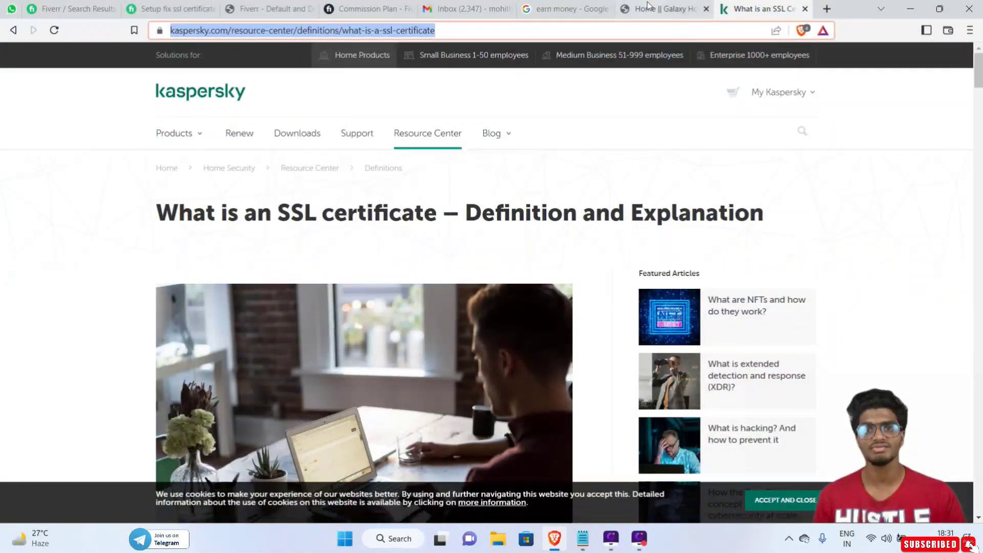
Link the LINK placeholder in the Gmail draft's article sentence to the copied Kaspersky article address.
click(450, 9)
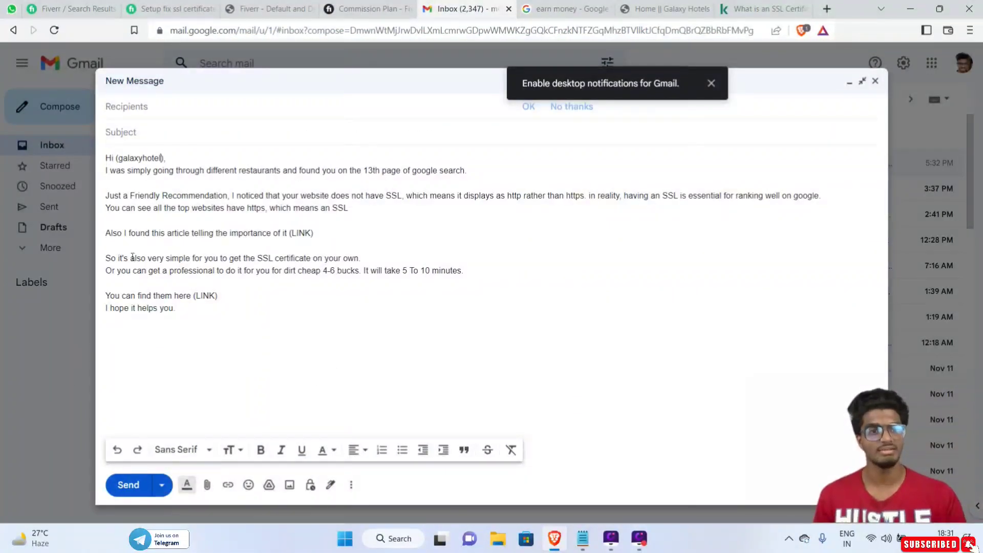
drag(292, 232, 310, 233)
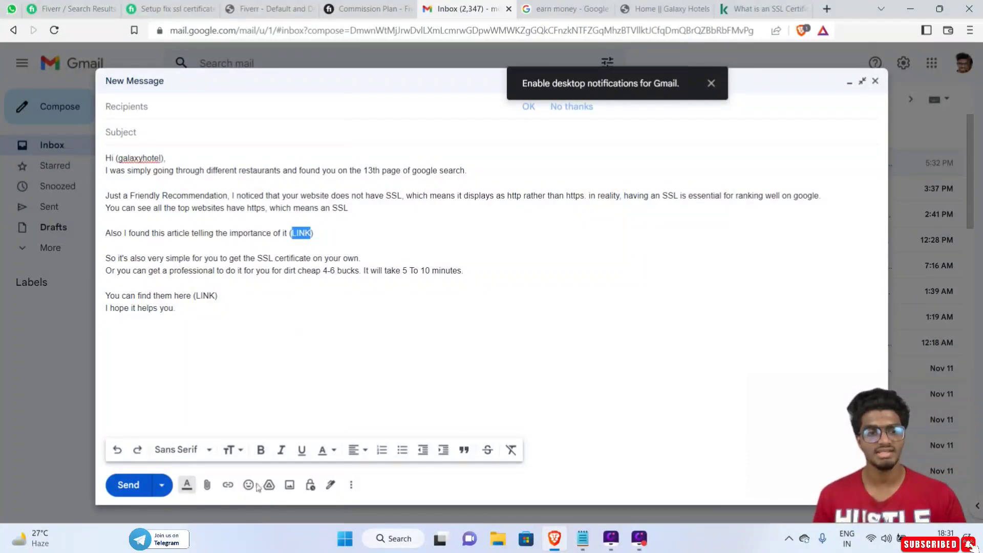
click(227, 485)
right_click(463, 282)
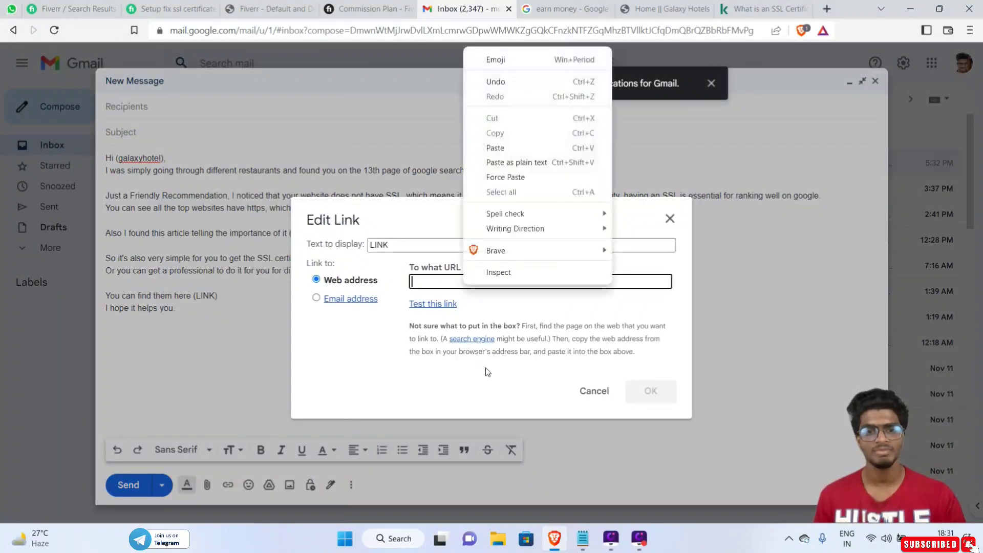
click(495, 148)
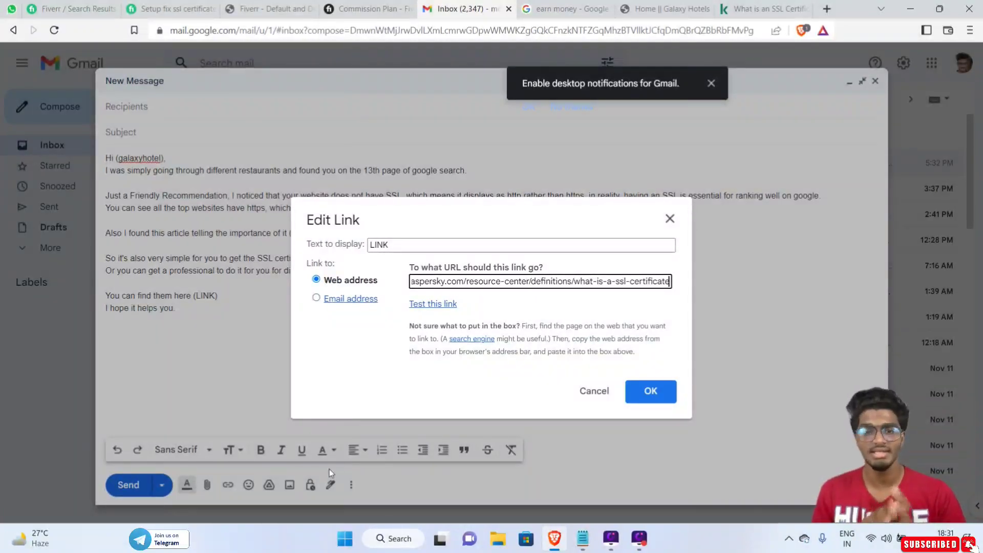
click(650, 395)
click(309, 326)
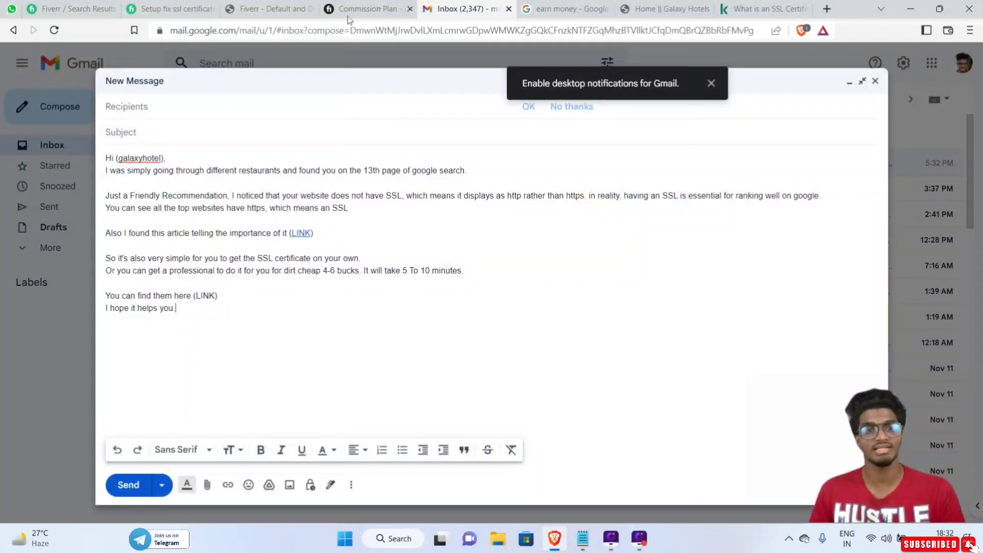
Copy the Fiverr CPA deep link for the SSL certificate gig from the Fiverr affiliate page.
click(234, 9)
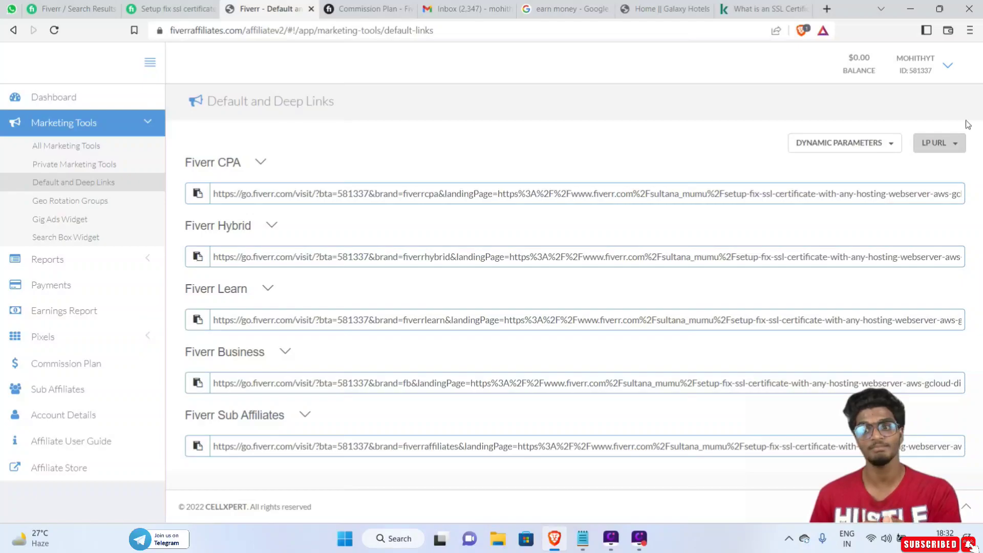
click(197, 194)
click(197, 196)
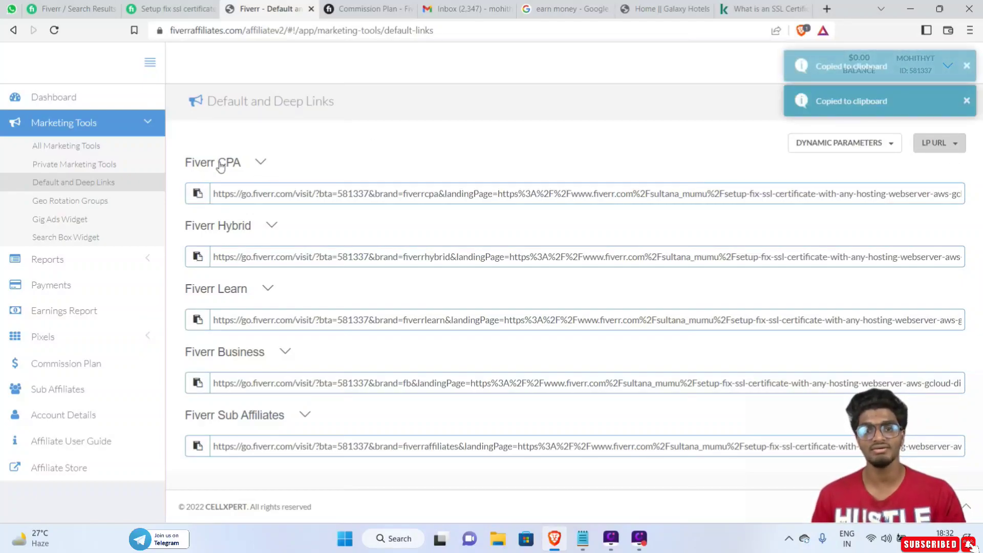
click(197, 195)
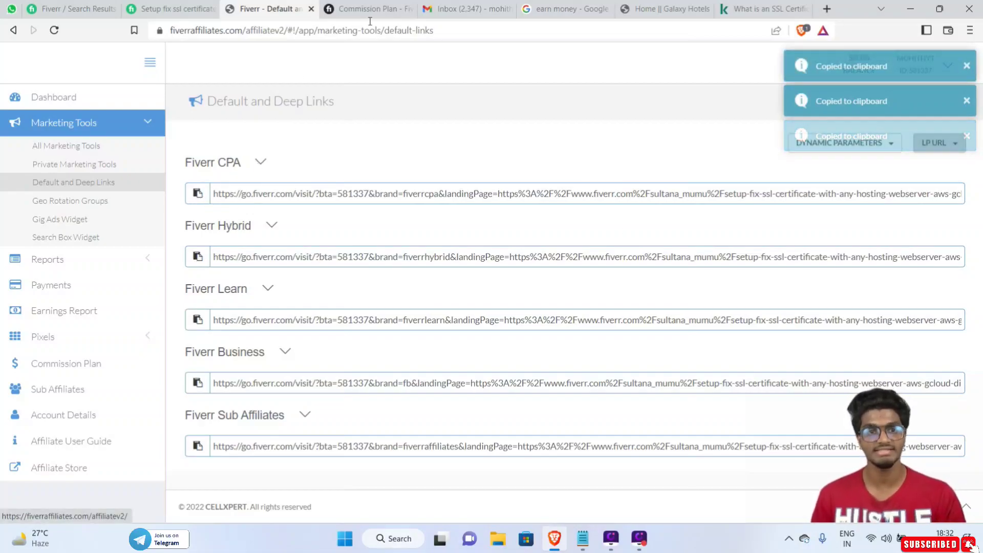
Link the LINK placeholder after "You can find them here" in the Gmail draft to the copied Fiverr CPA link.
click(451, 11)
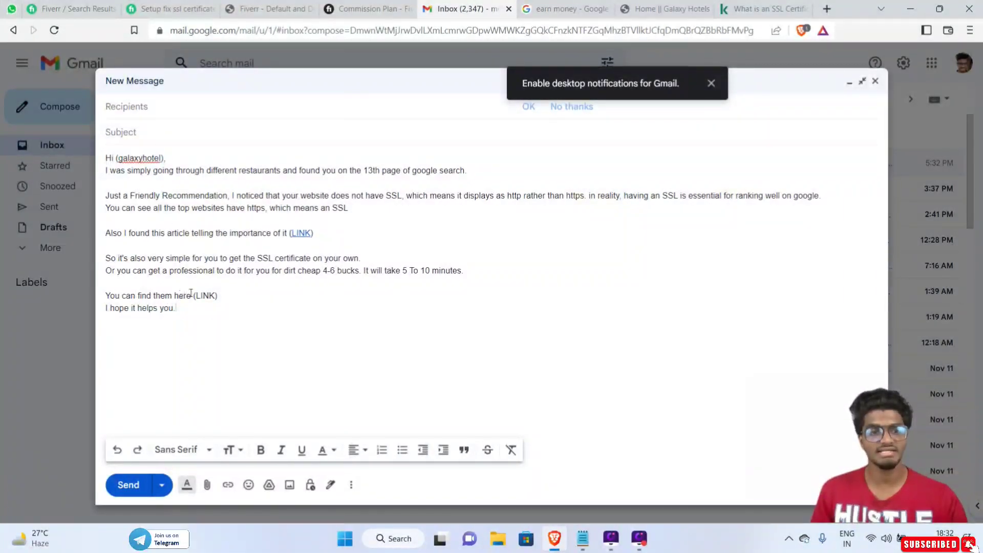
drag(197, 295, 213, 295)
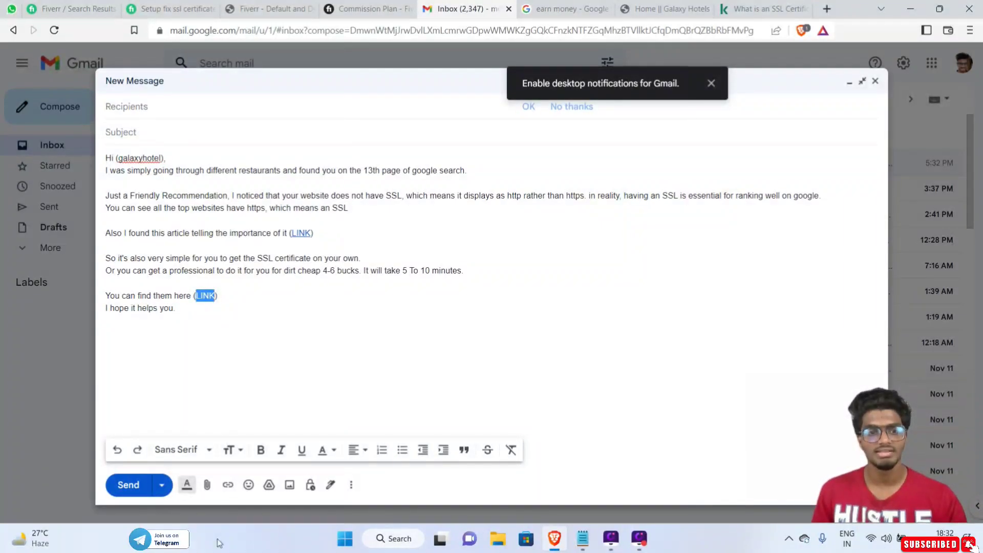
click(228, 485)
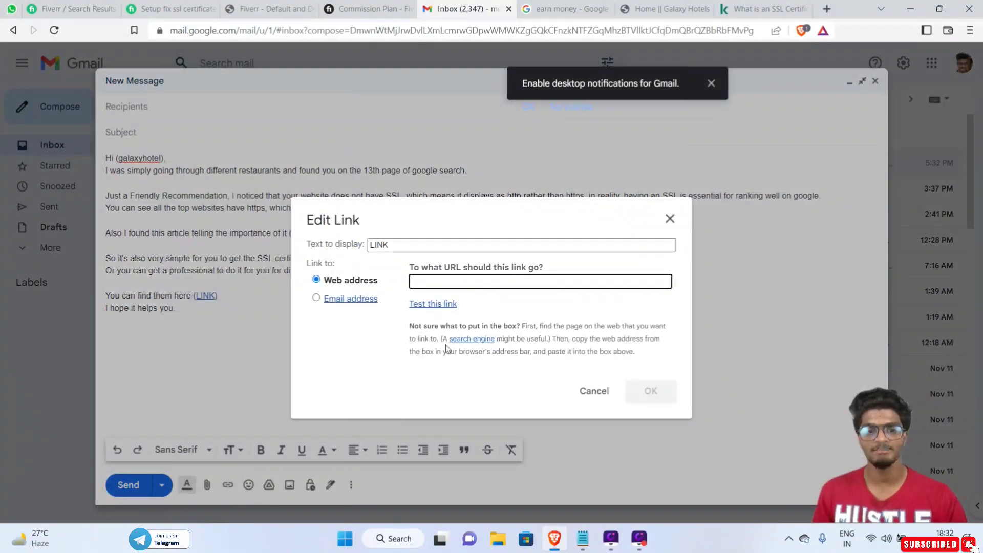
right_click(461, 281)
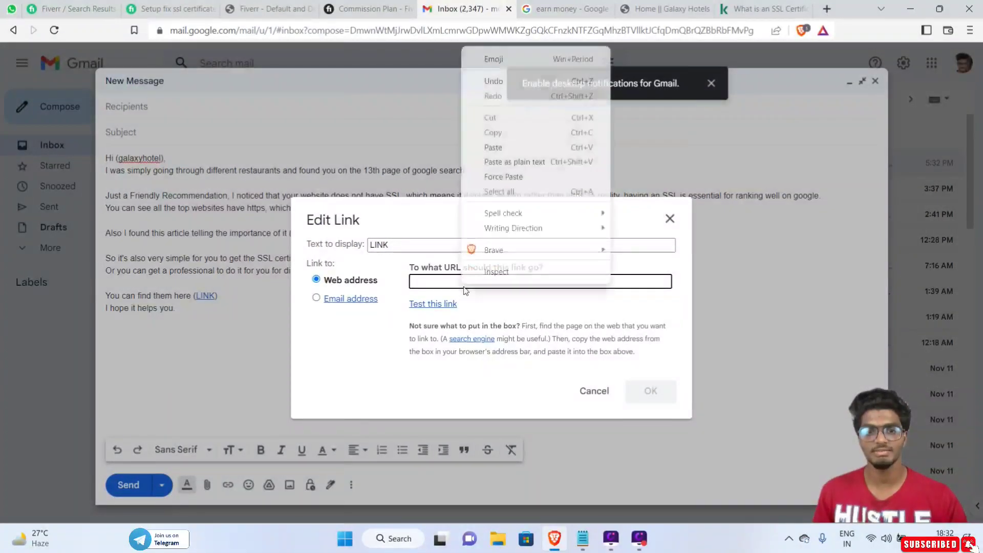
click(493, 147)
click(650, 391)
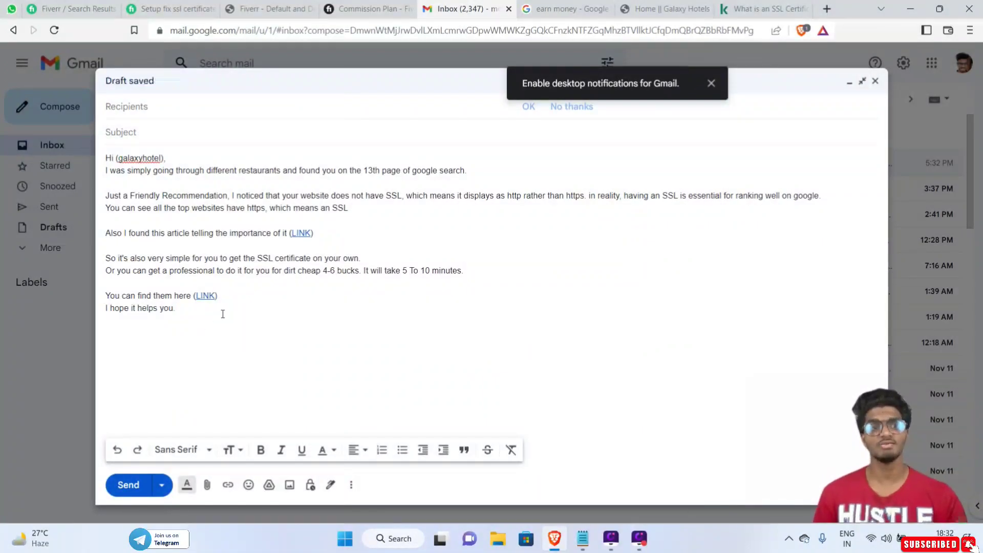
Find the contact details in the Galaxy Hotel site's footer and copy the hotel's info e-mail address.
click(663, 8)
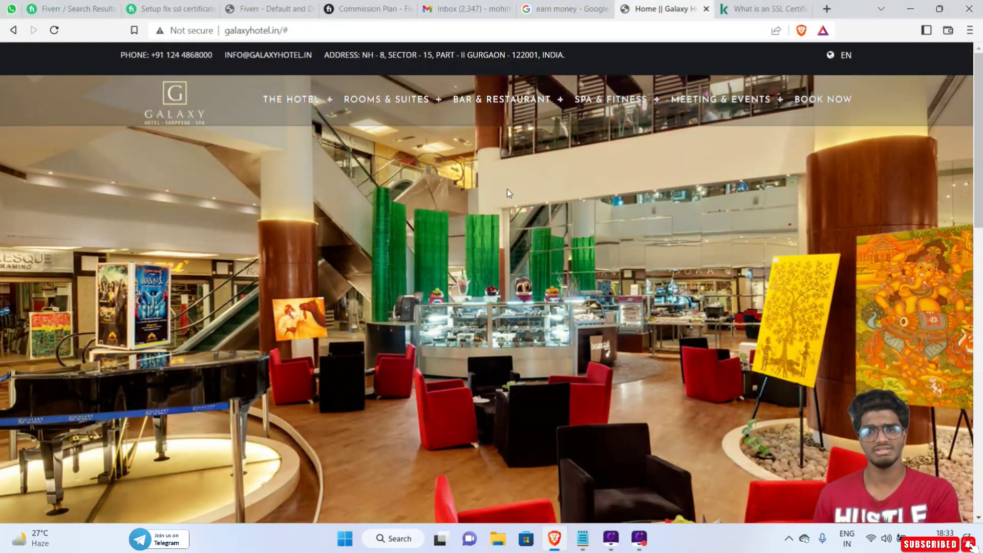
scroll(526, 154, down, 1)
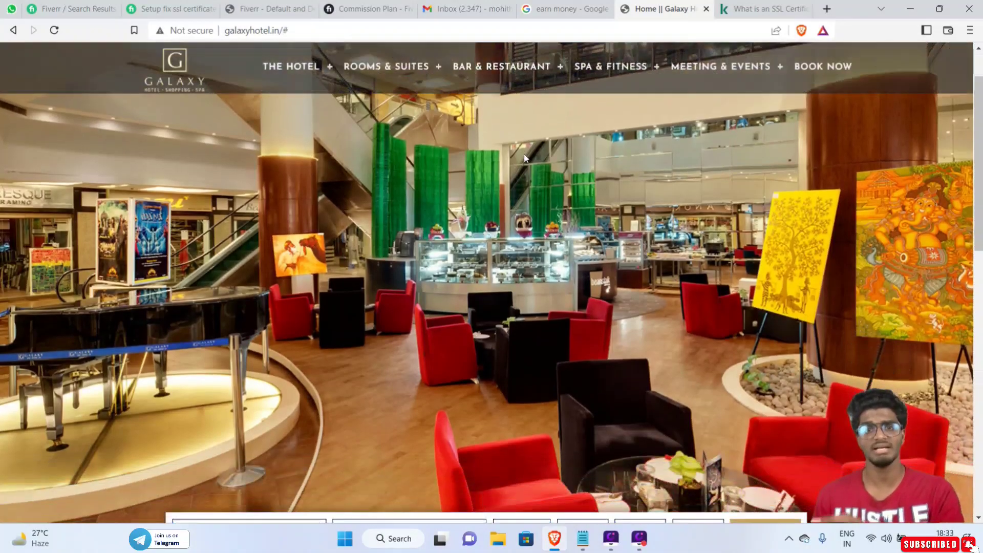
scroll(528, 150, down, 10)
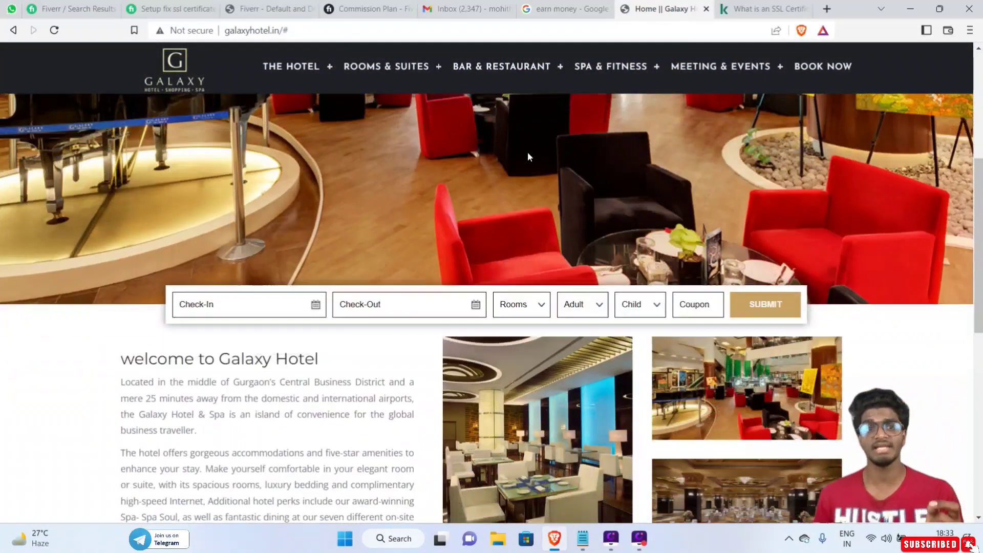
scroll(521, 160, down, 1)
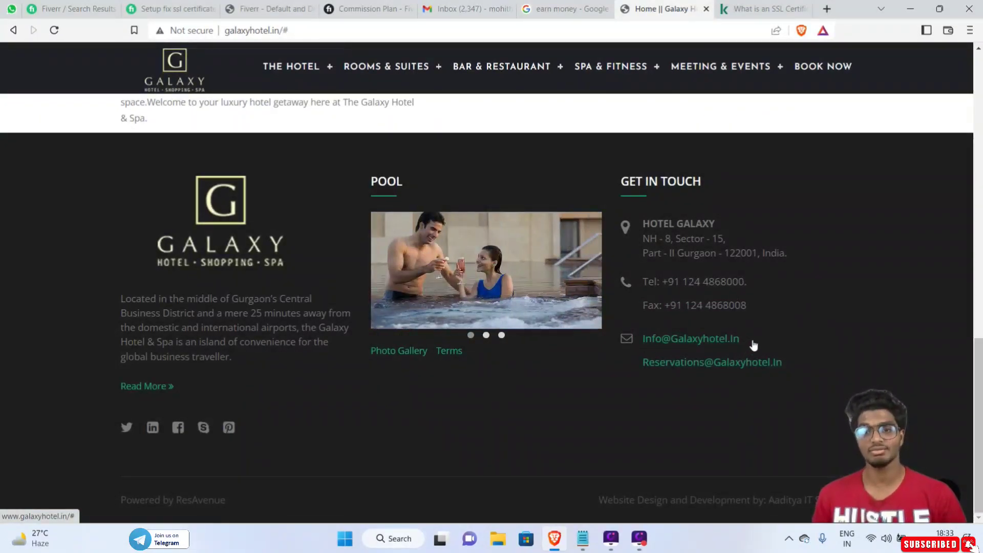
drag(737, 335, 661, 343)
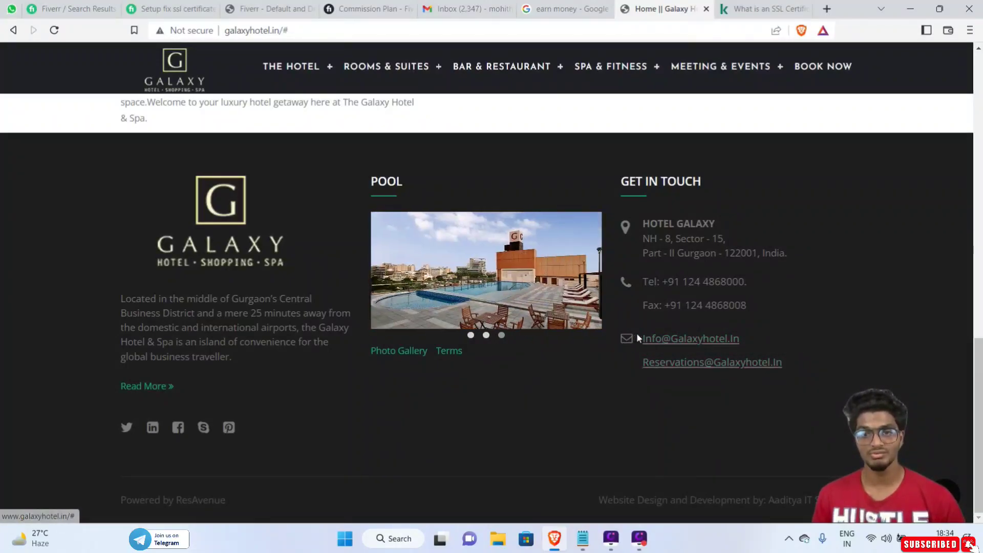
right_click(741, 339)
click(740, 339)
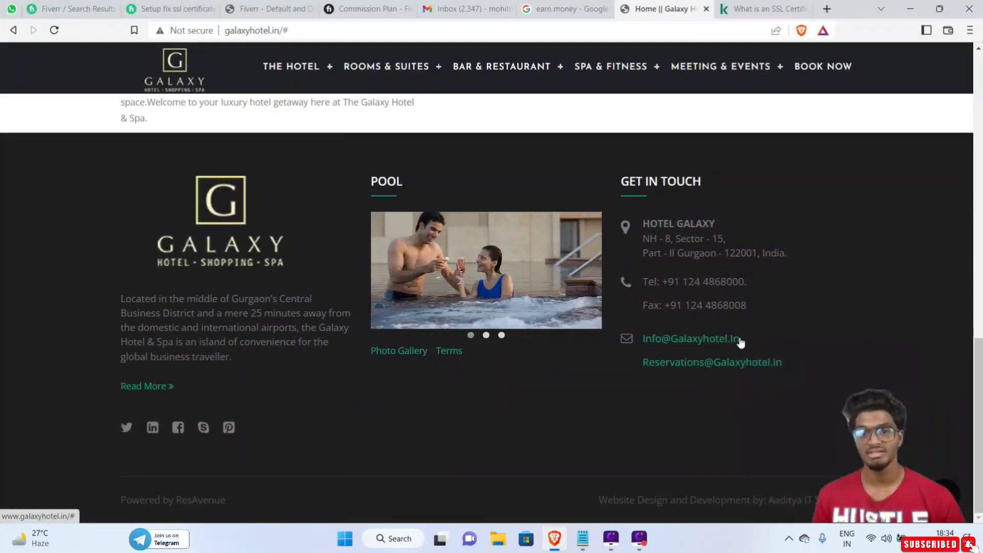
right_click(691, 344)
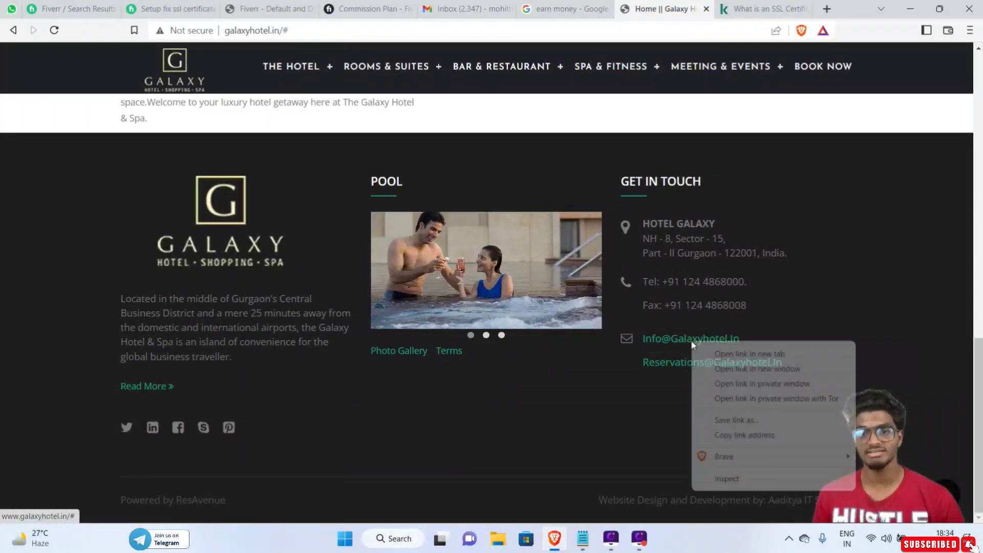
click(739, 434)
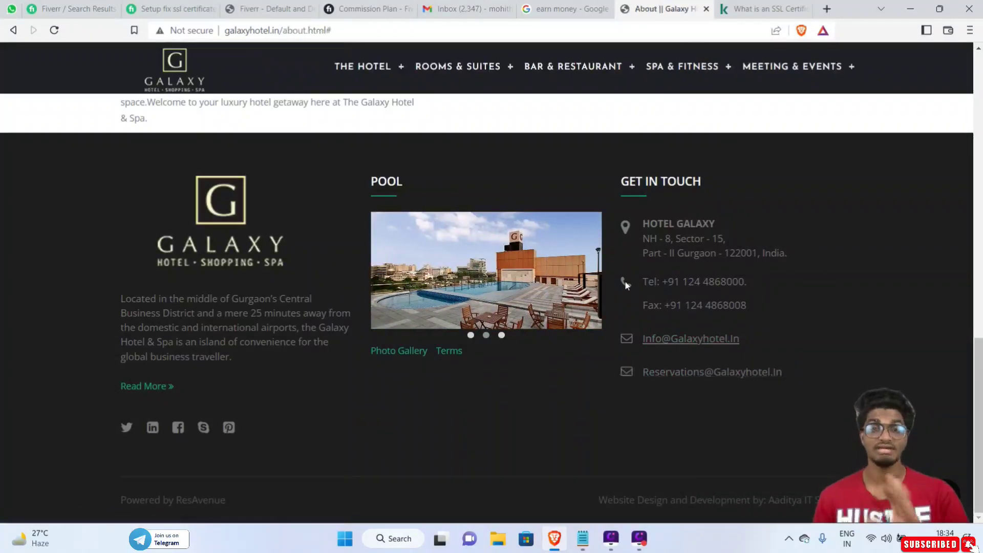
Add the hotel's info e-mail address as the Gmail draft's recipient and set the subject to "You are loosing your customers".
click(459, 9)
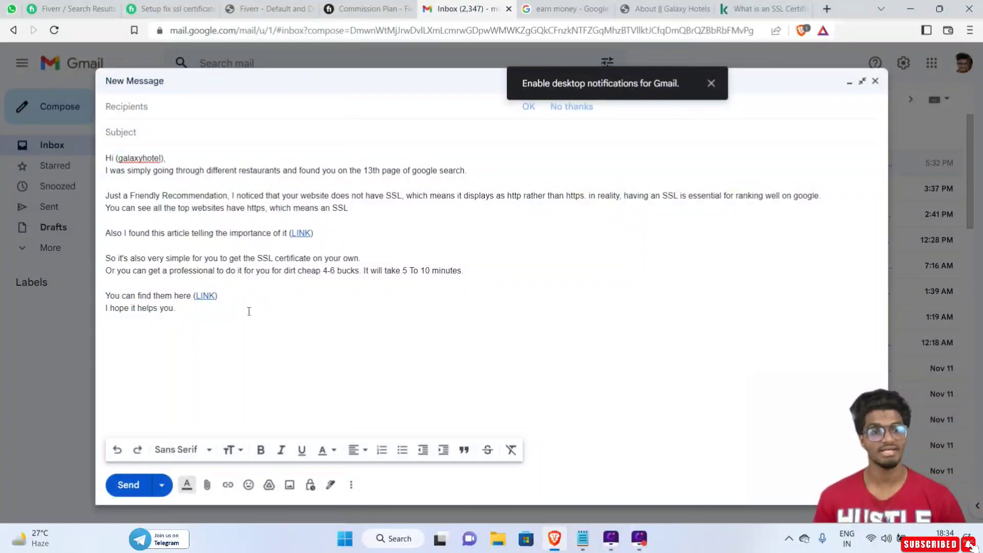
click(161, 105)
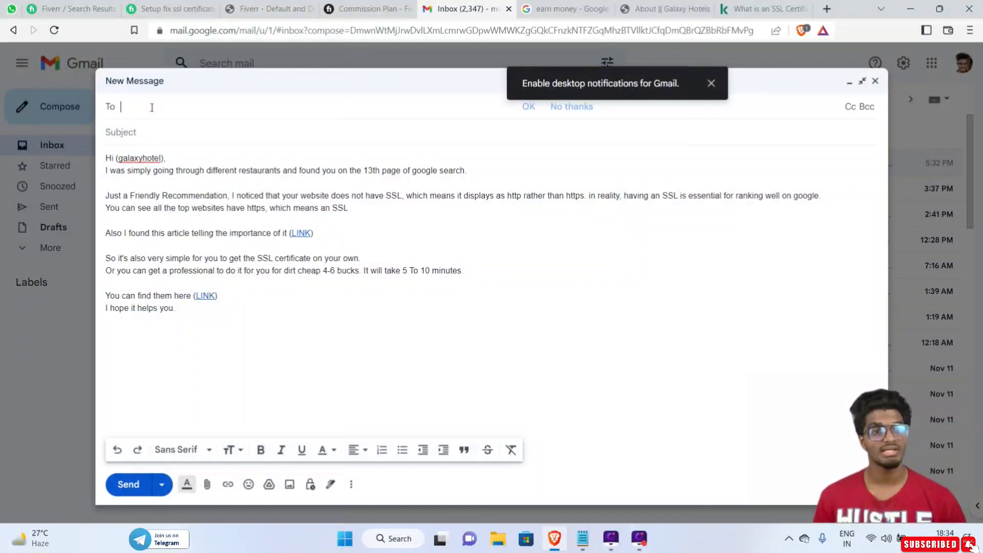
right_click(155, 105)
click(188, 205)
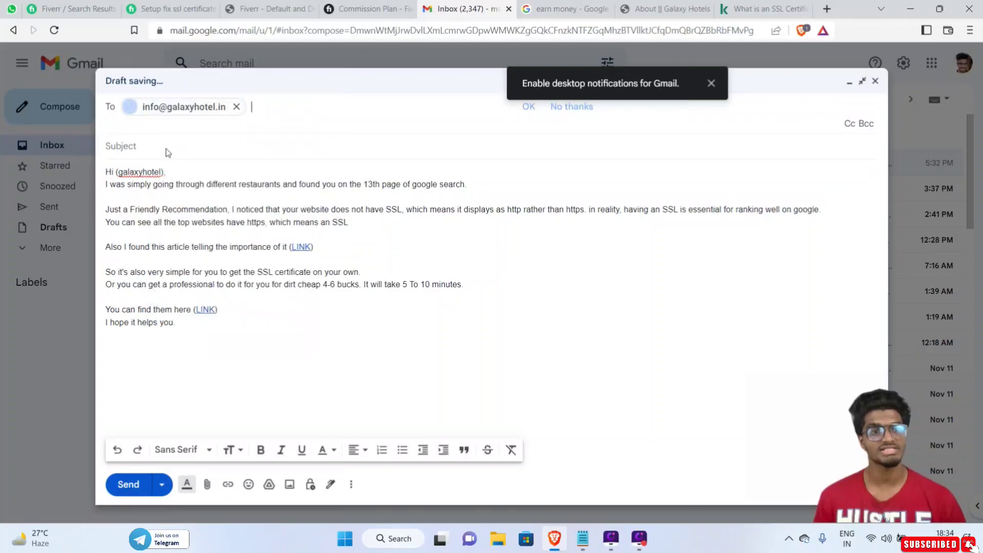
key(Tab)
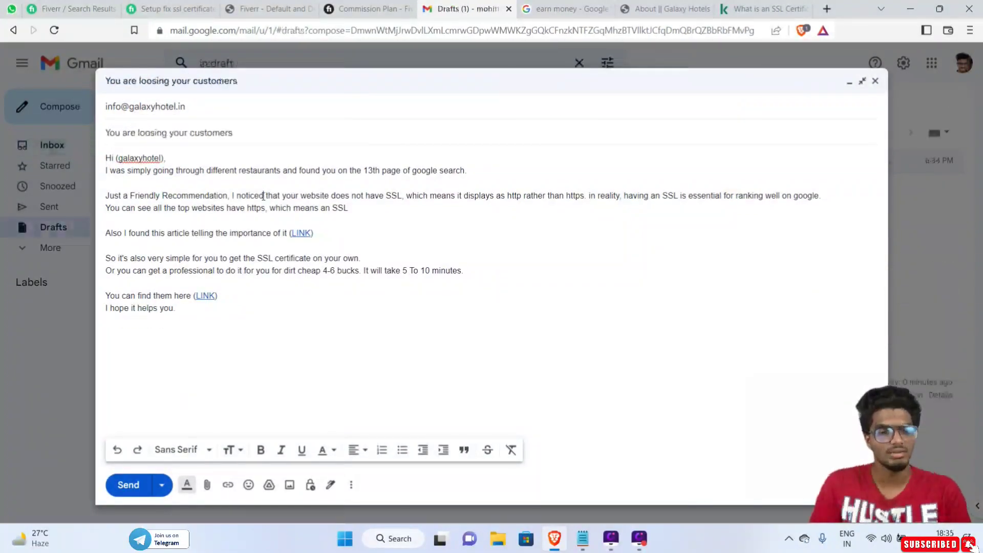
click(249, 134)
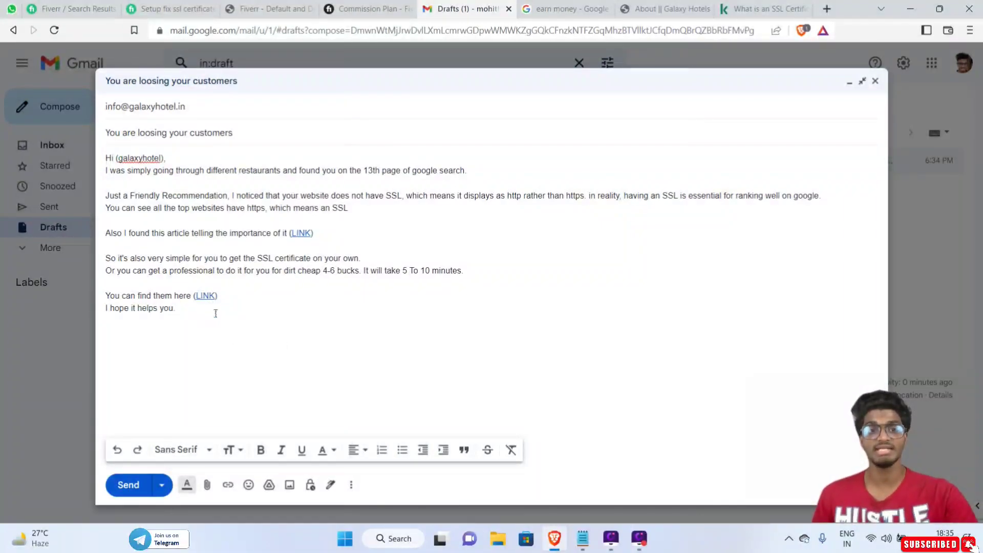
Review the Fiverr deep links page, return to the Gmail draft and send the email to the hotel.
click(264, 9)
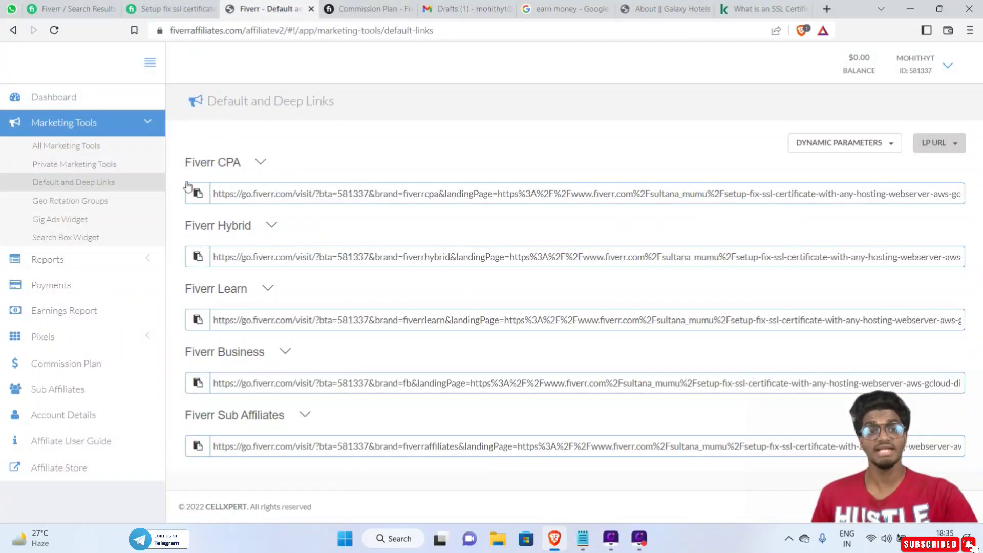
click(470, 10)
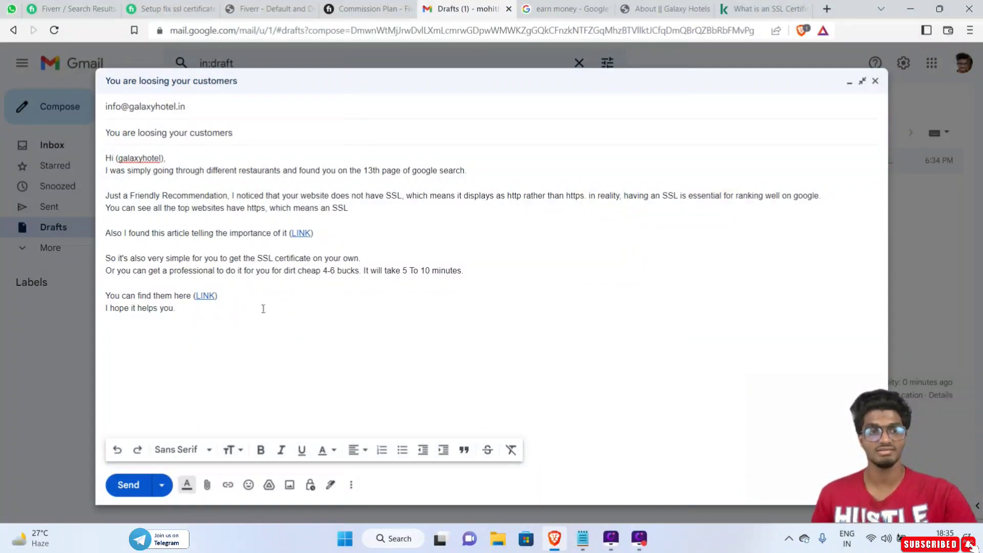
click(159, 106)
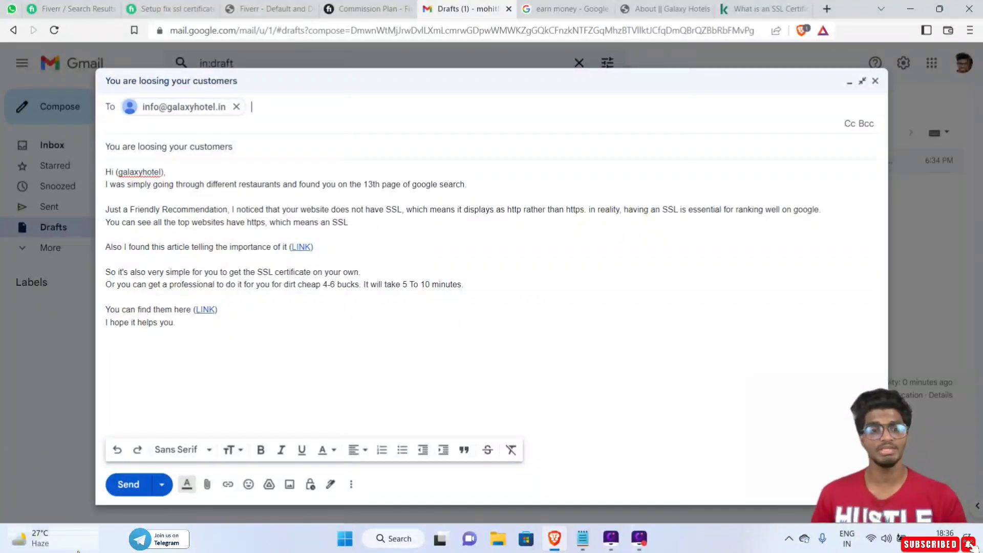
click(127, 485)
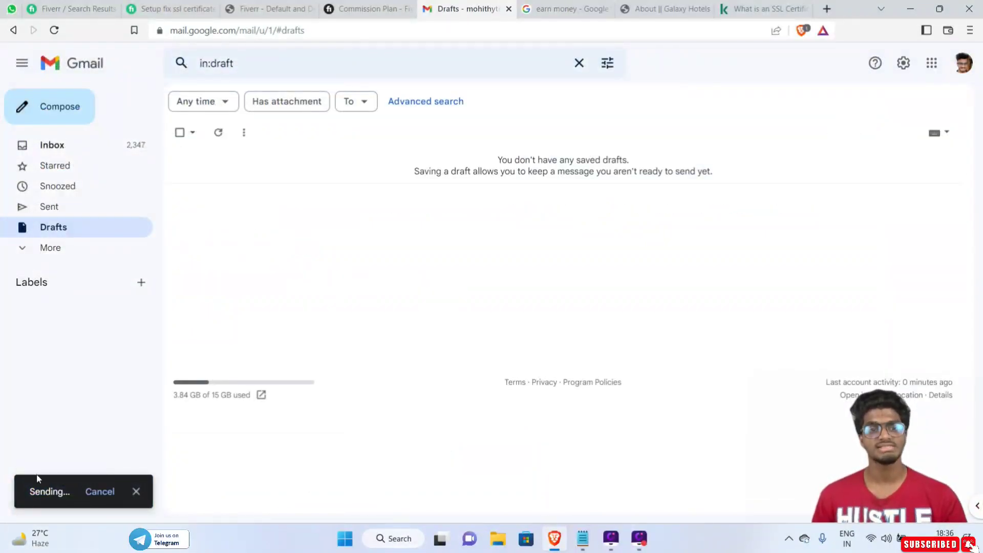
Open the sent "You are loosing your customers" email and test its "You can find them here" link.
click(76, 211)
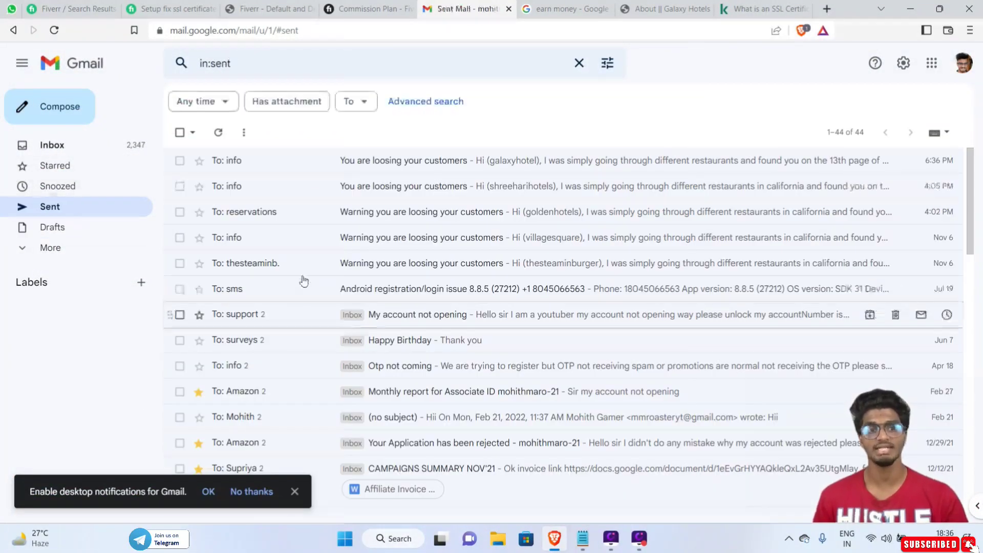
click(385, 162)
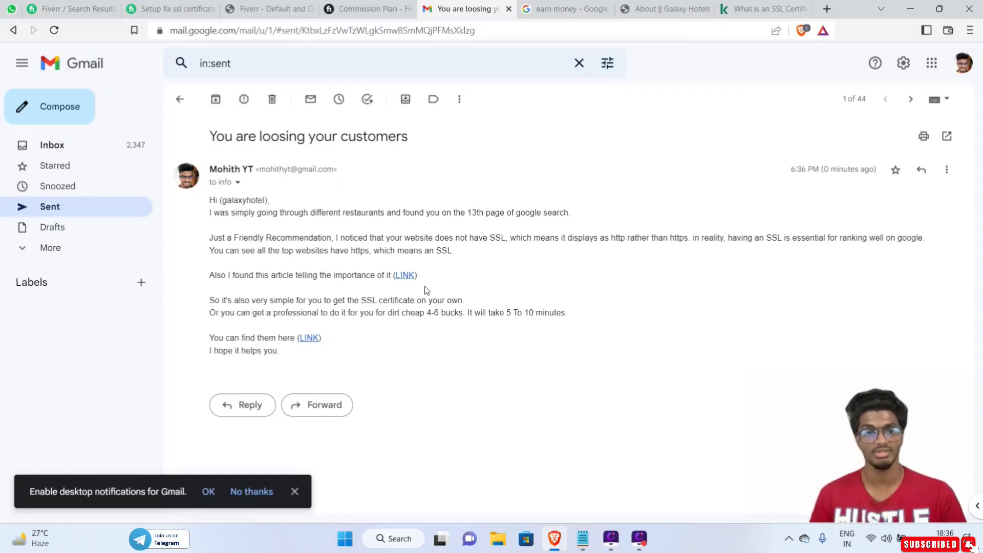
click(309, 338)
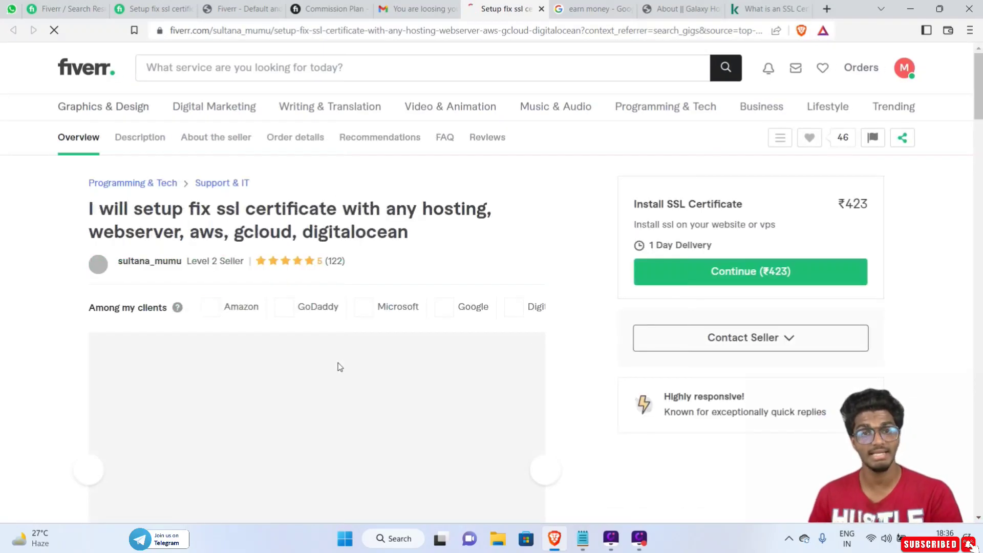
Review the SSL gig page opened from the email and examine the $40 tier and its Programming & Tech categories in the Fiverr commission plan.
scroll(654, 285, down, 5)
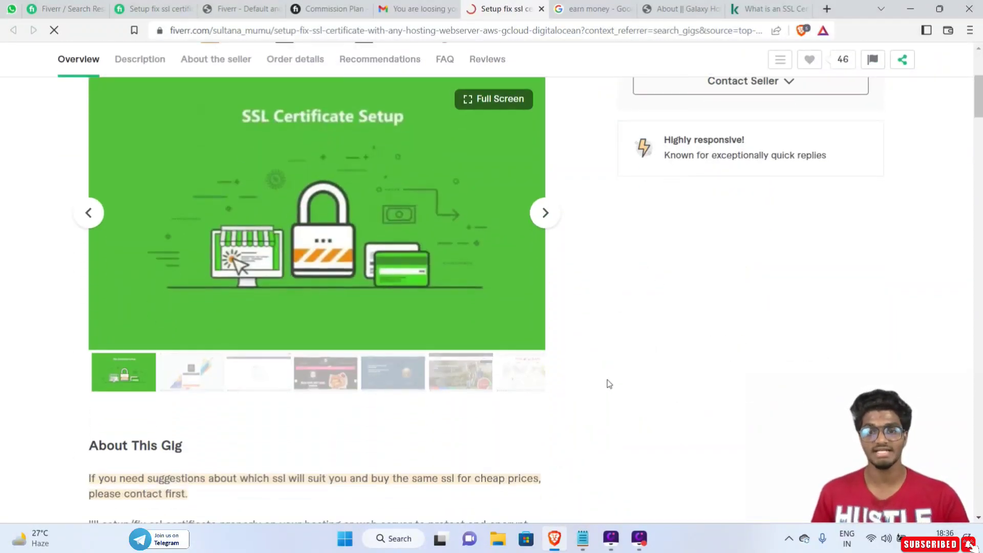
scroll(561, 373, up, 5)
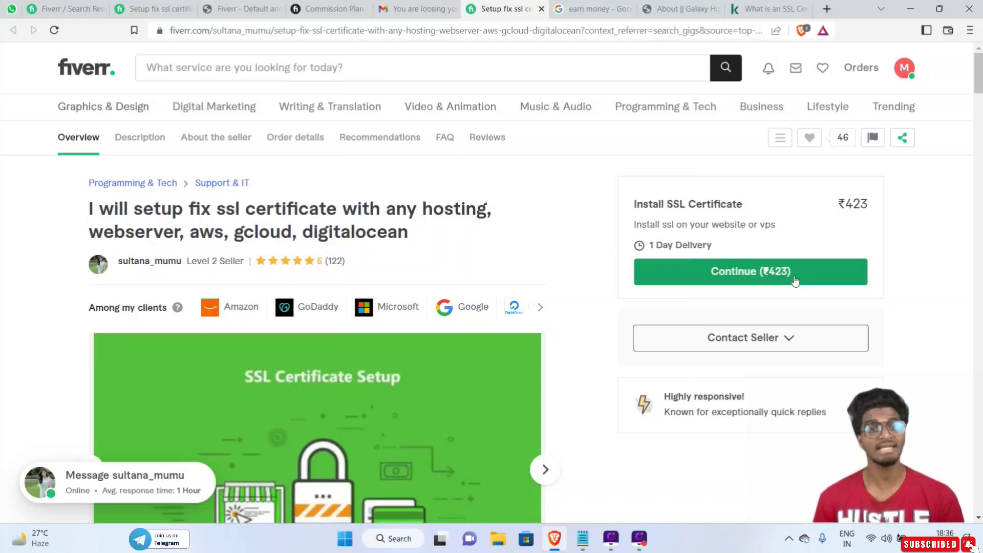
click(328, 9)
scroll(334, 327, down, 1)
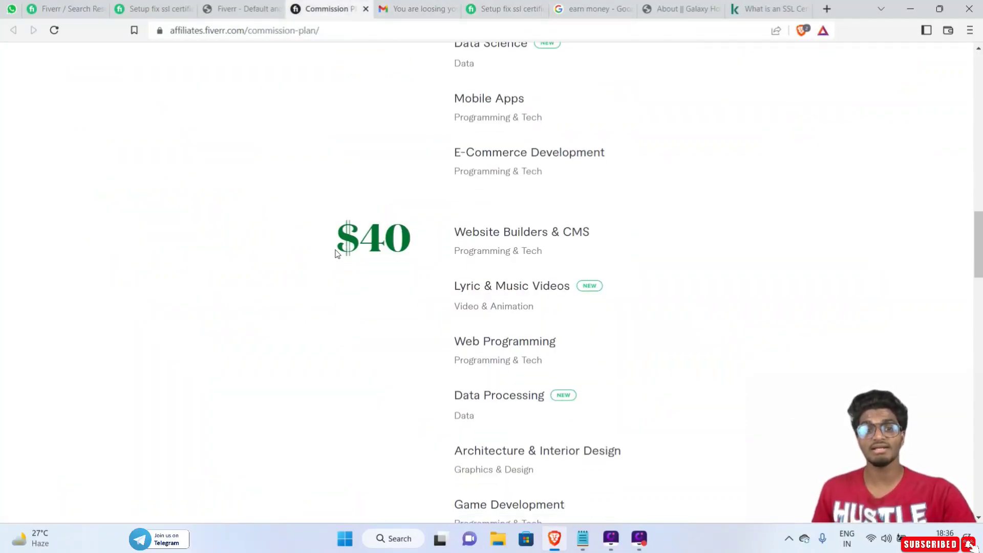
double_click(408, 238)
scroll(570, 307, down, 3)
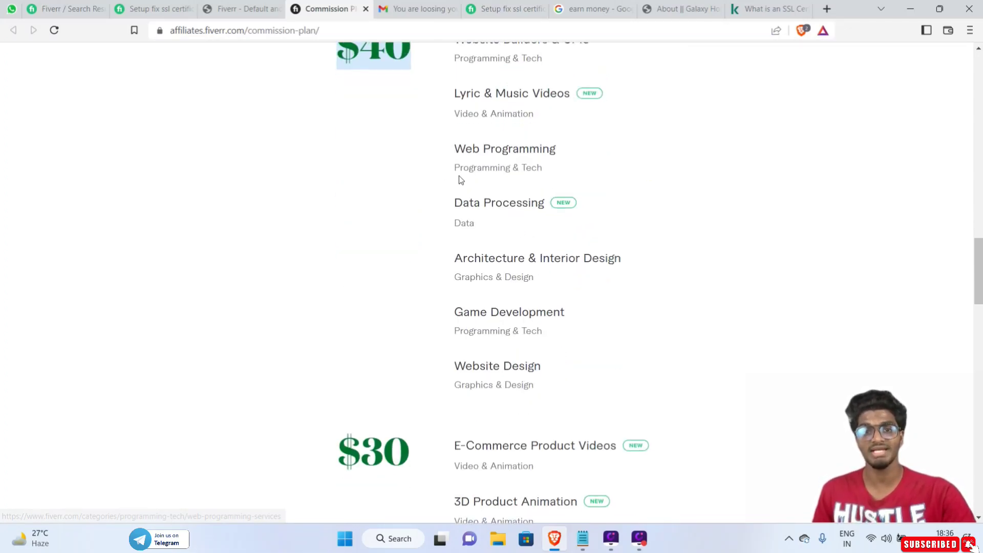
drag(541, 168, 366, 189)
click(365, 188)
scroll(499, 320, up, 2)
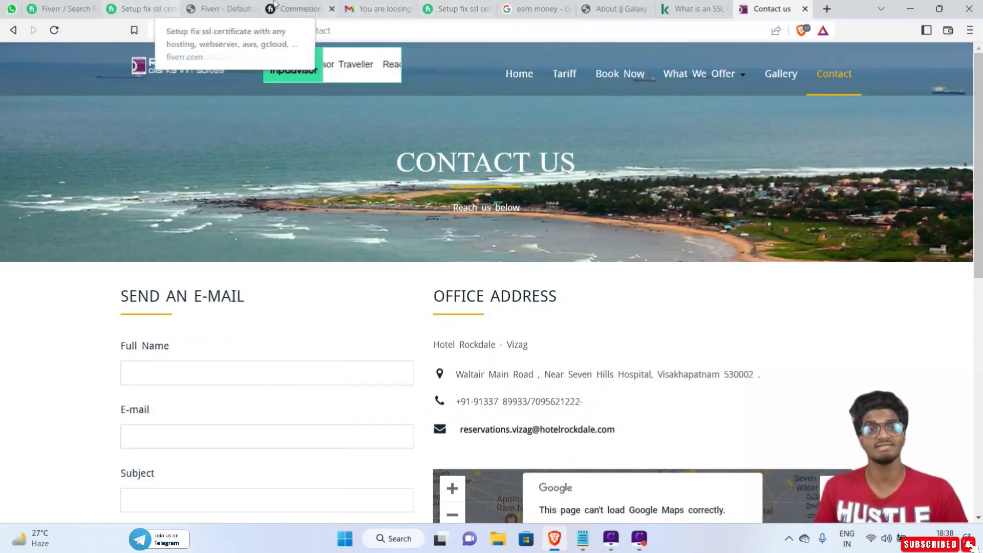
Open the Payment Request page in the Fiverr affiliate account and check the payout threshold.
click(127, 4)
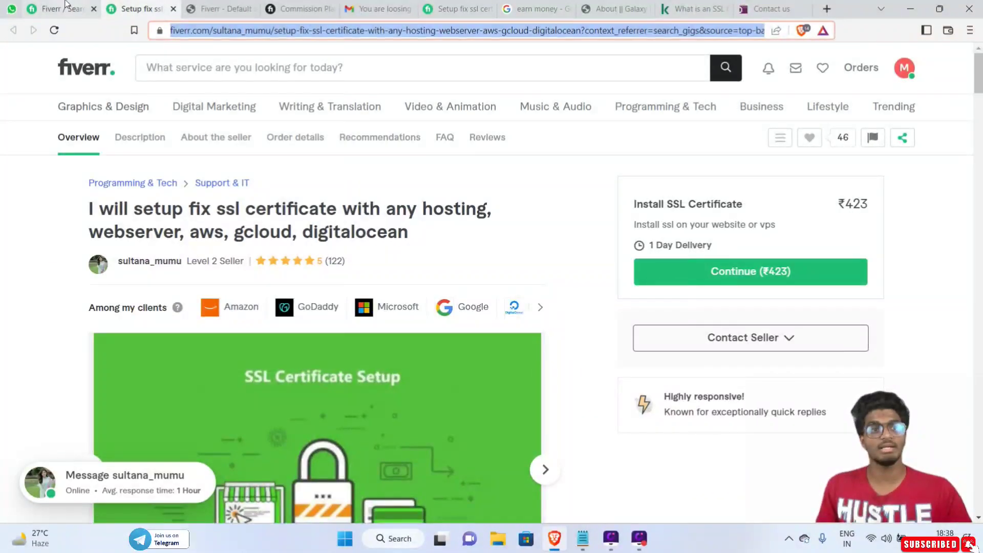
click(82, 10)
click(212, 13)
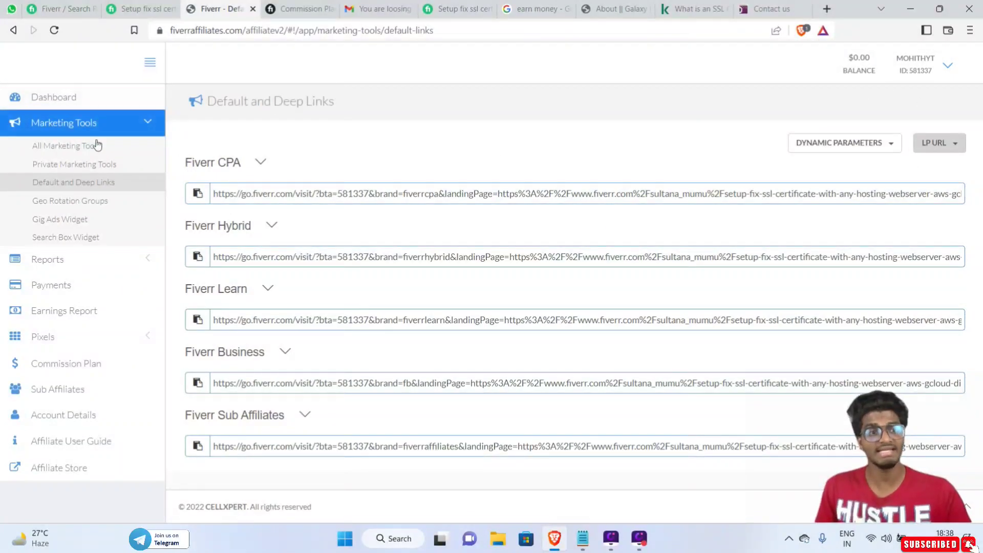
click(89, 290)
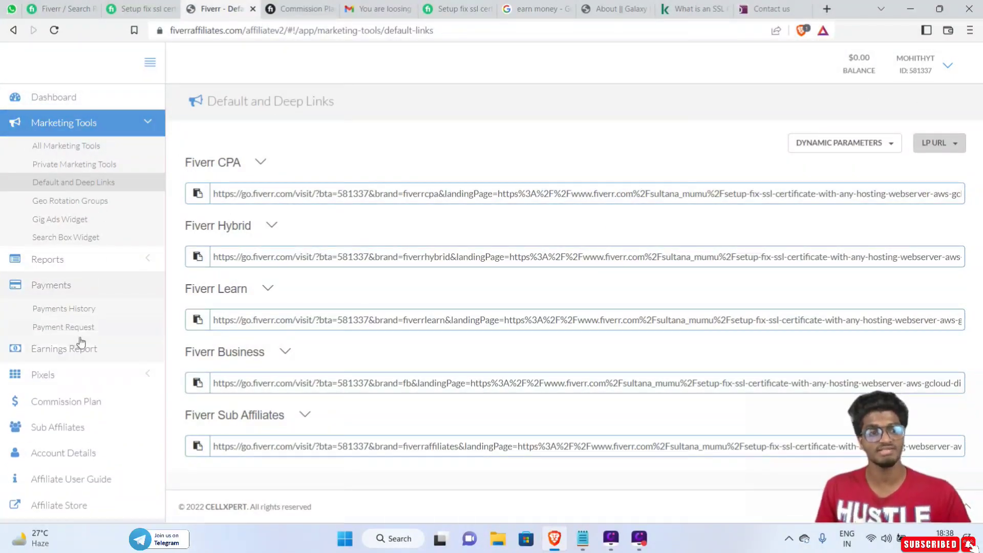
click(57, 330)
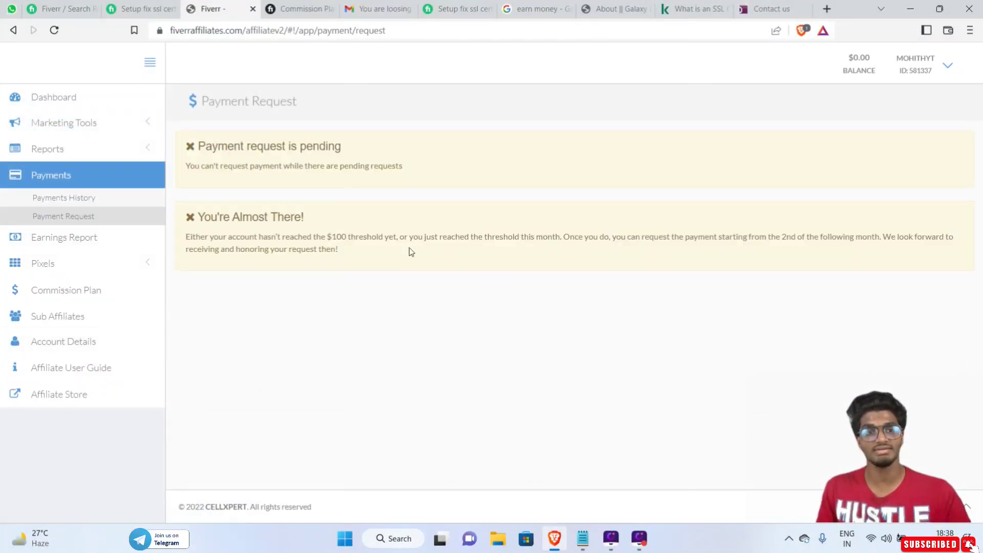
drag(348, 167, 312, 171)
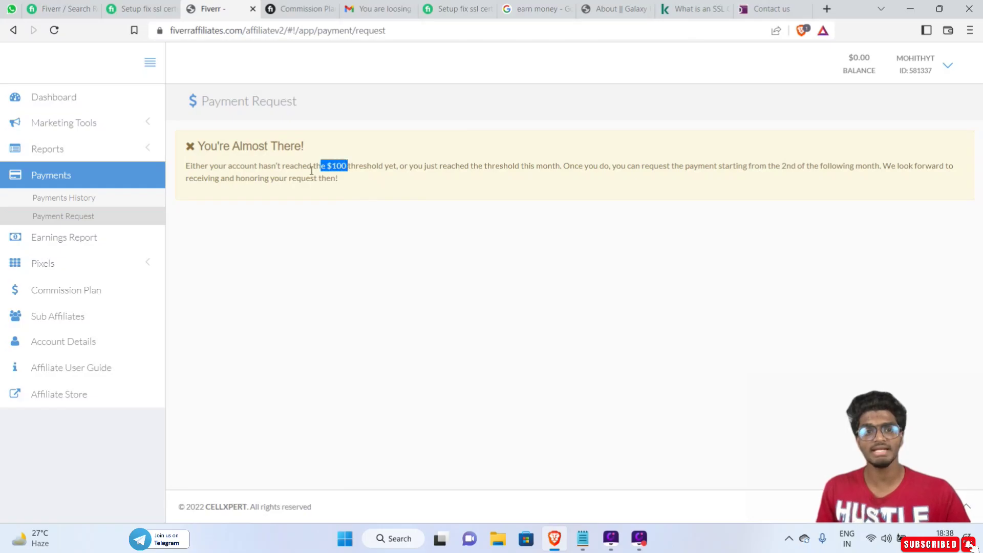
View the affiliate dashboard's performance statistics and return to the SSL certificate setup gig page.
click(74, 103)
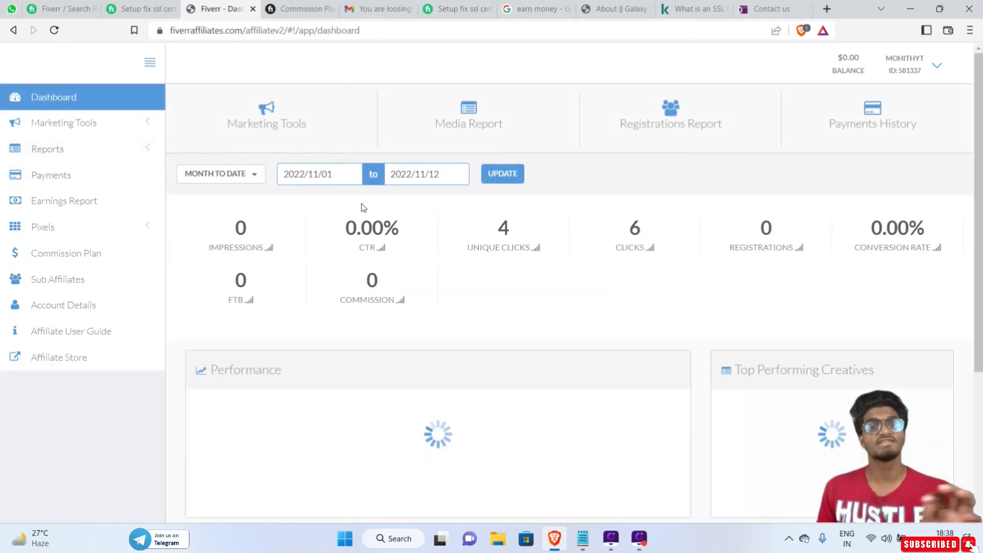
click(382, 9)
click(475, 12)
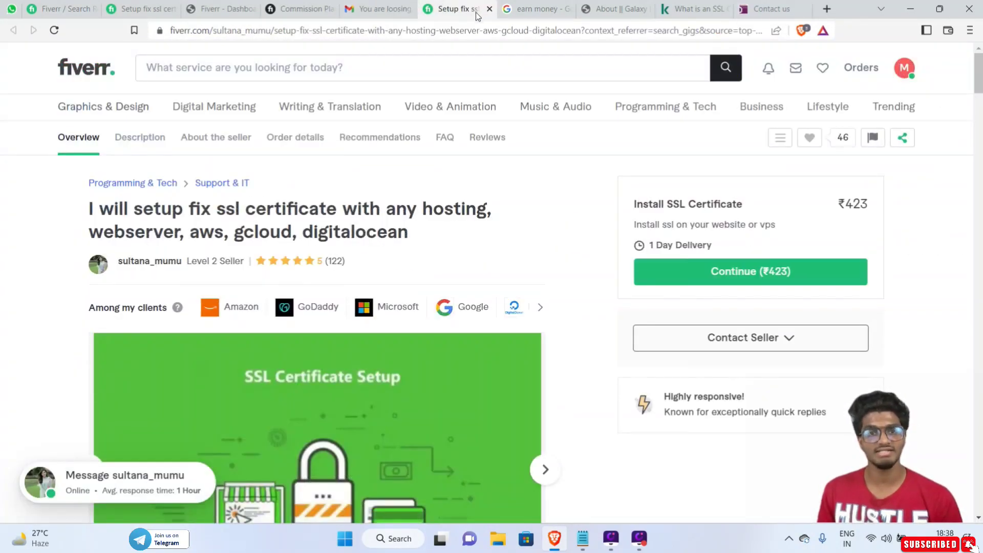